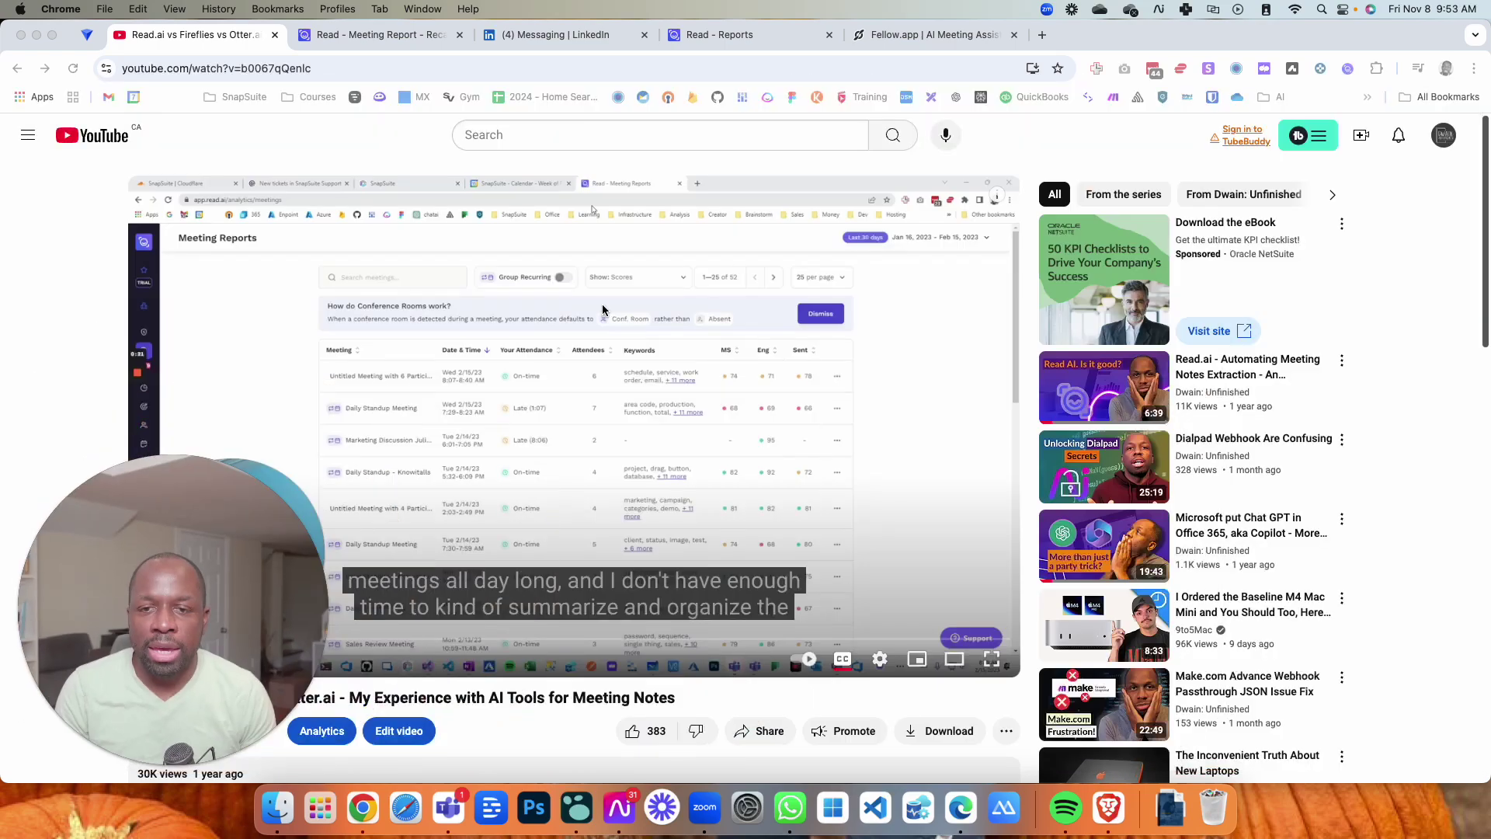
Open LinkedIn Messaging and read the Fellow product-review thread down to its signup link.
{"action": "scroll", "coordinate": [223, 429], "scroll_direction": "down", "scroll_amount": 4}
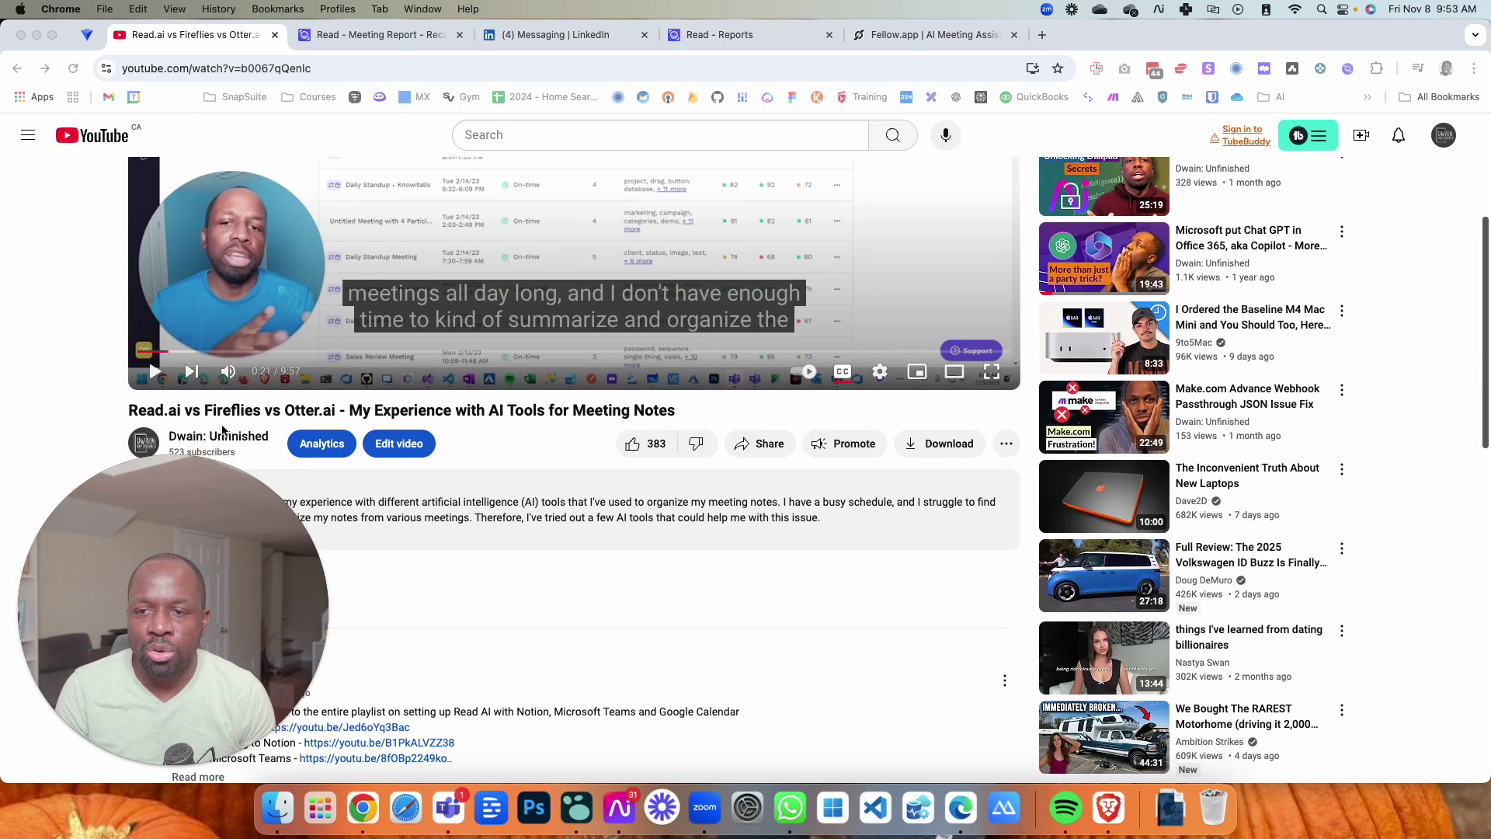
{"action": "scroll", "coordinate": [223, 429], "scroll_direction": "down", "scroll_amount": 3}
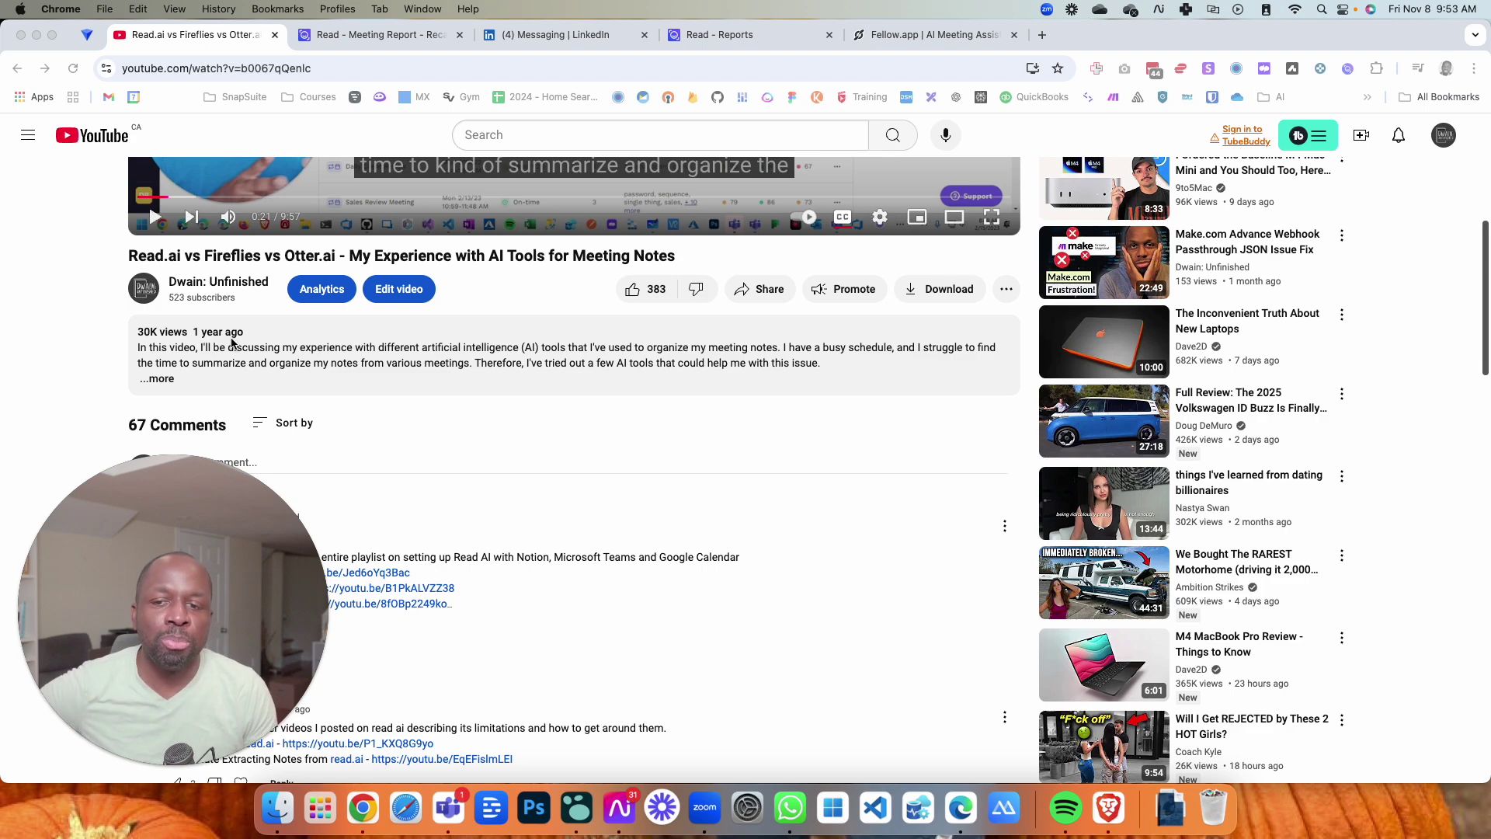
{"action": "scroll", "coordinate": [296, 338], "scroll_direction": "up", "scroll_amount": 5}
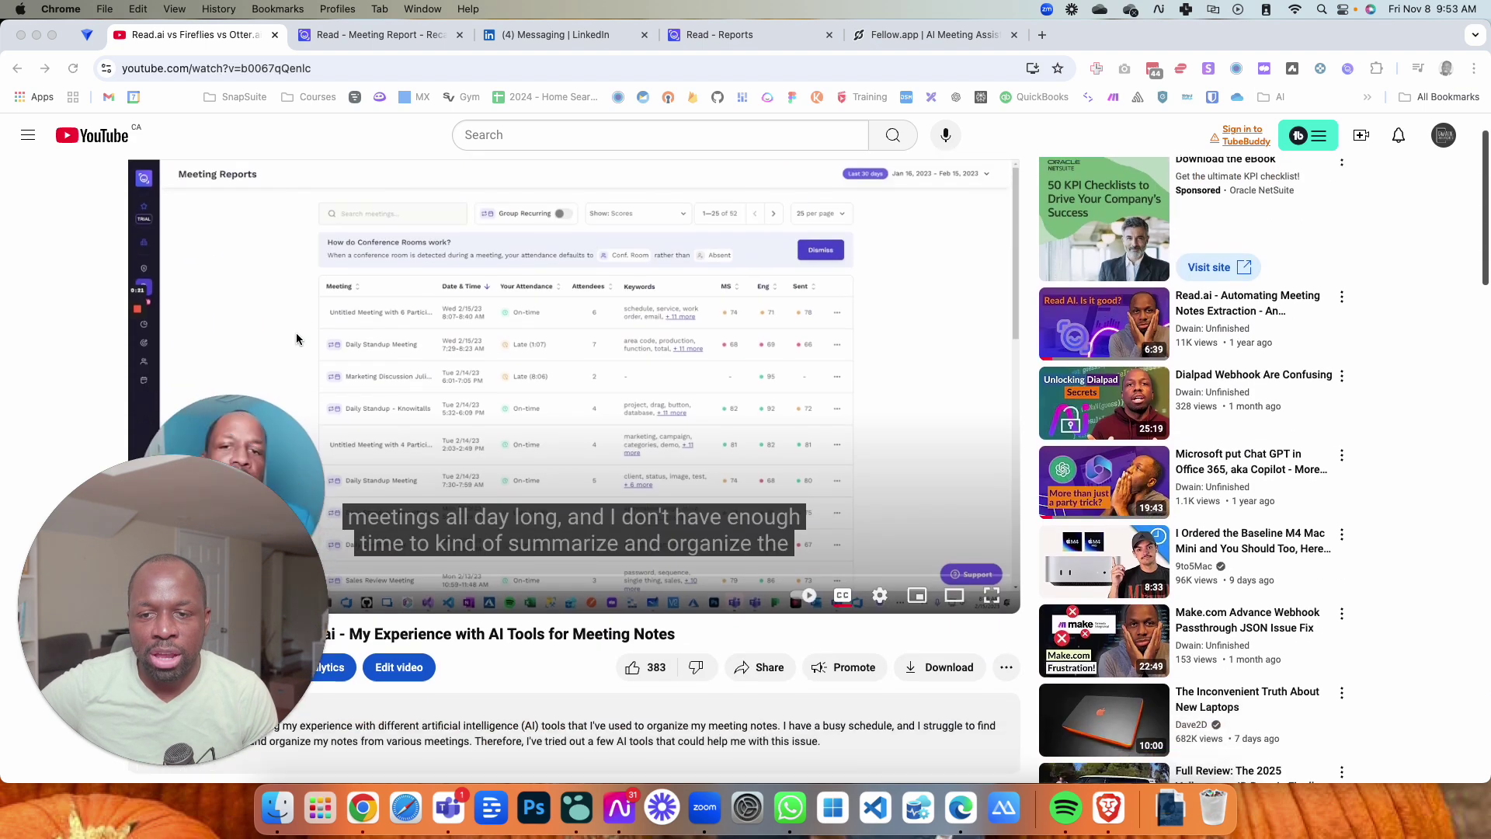
{"action": "scroll", "coordinate": [296, 338], "scroll_direction": "down", "scroll_amount": 3}
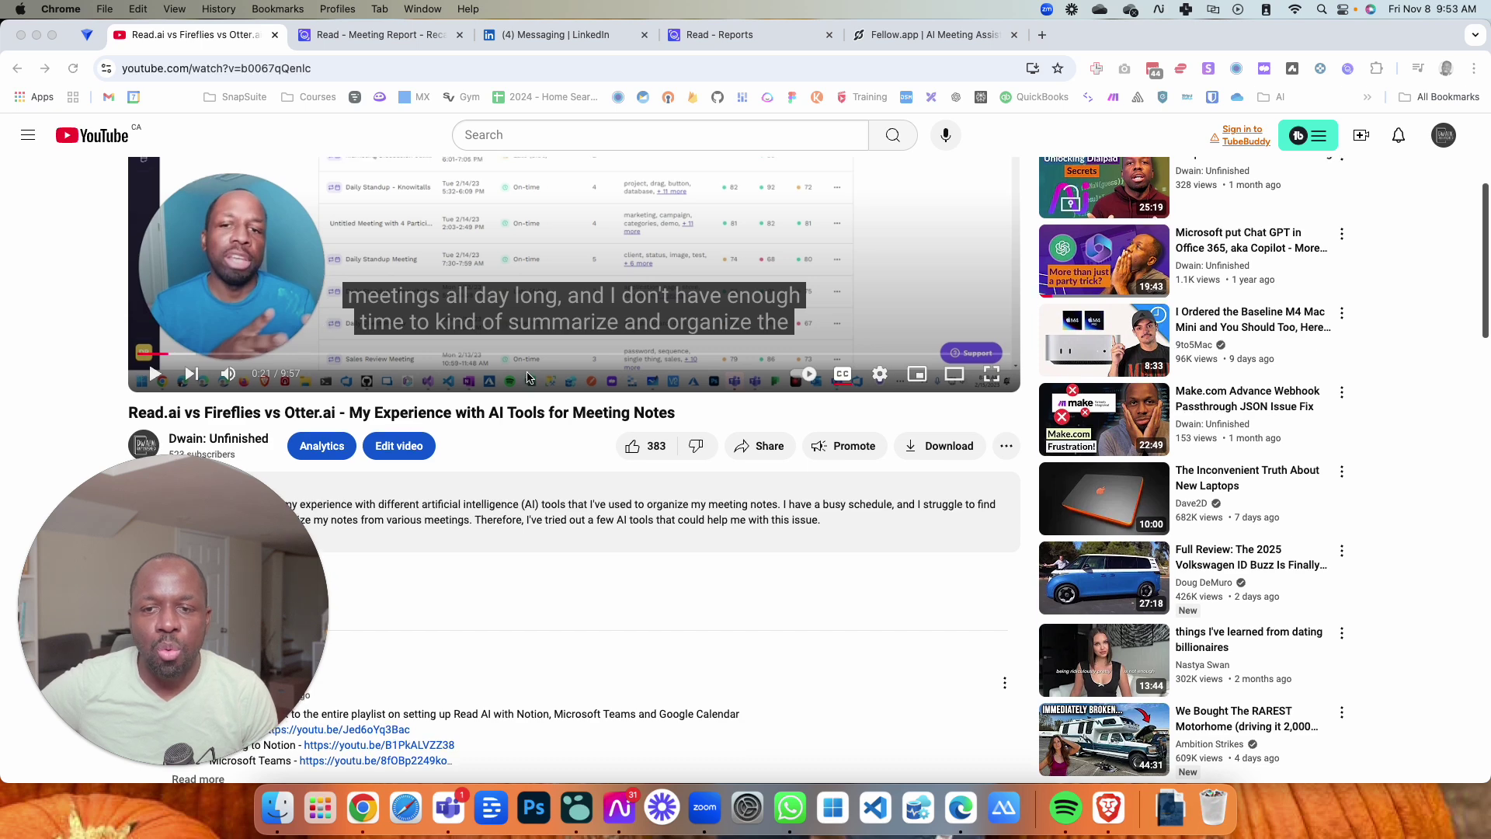
{"action": "scroll", "coordinate": [528, 378], "scroll_direction": "up", "scroll_amount": 3}
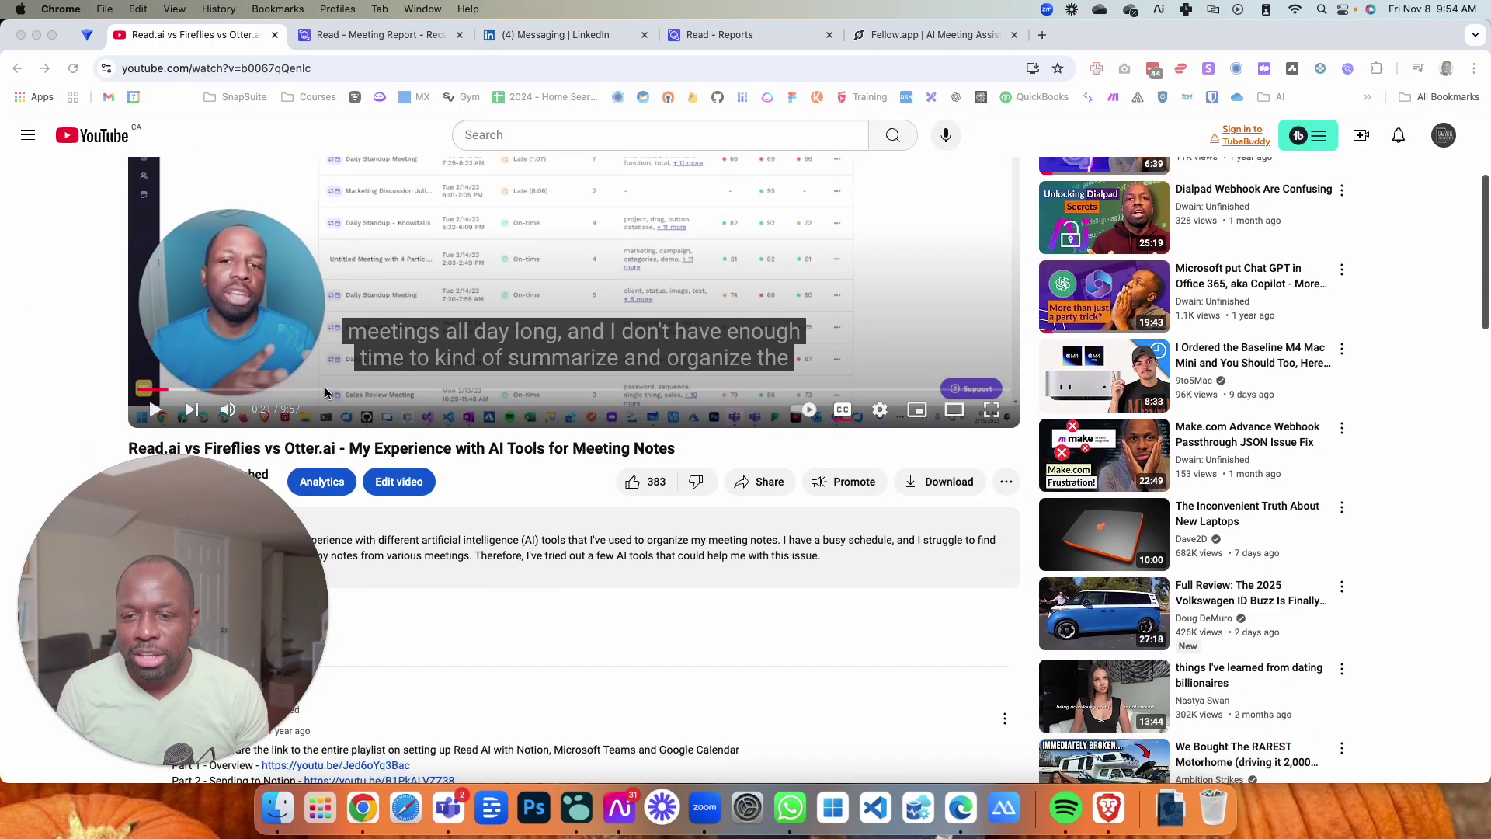
{"action": "scroll", "coordinate": [327, 394], "scroll_direction": "down", "scroll_amount": 3}
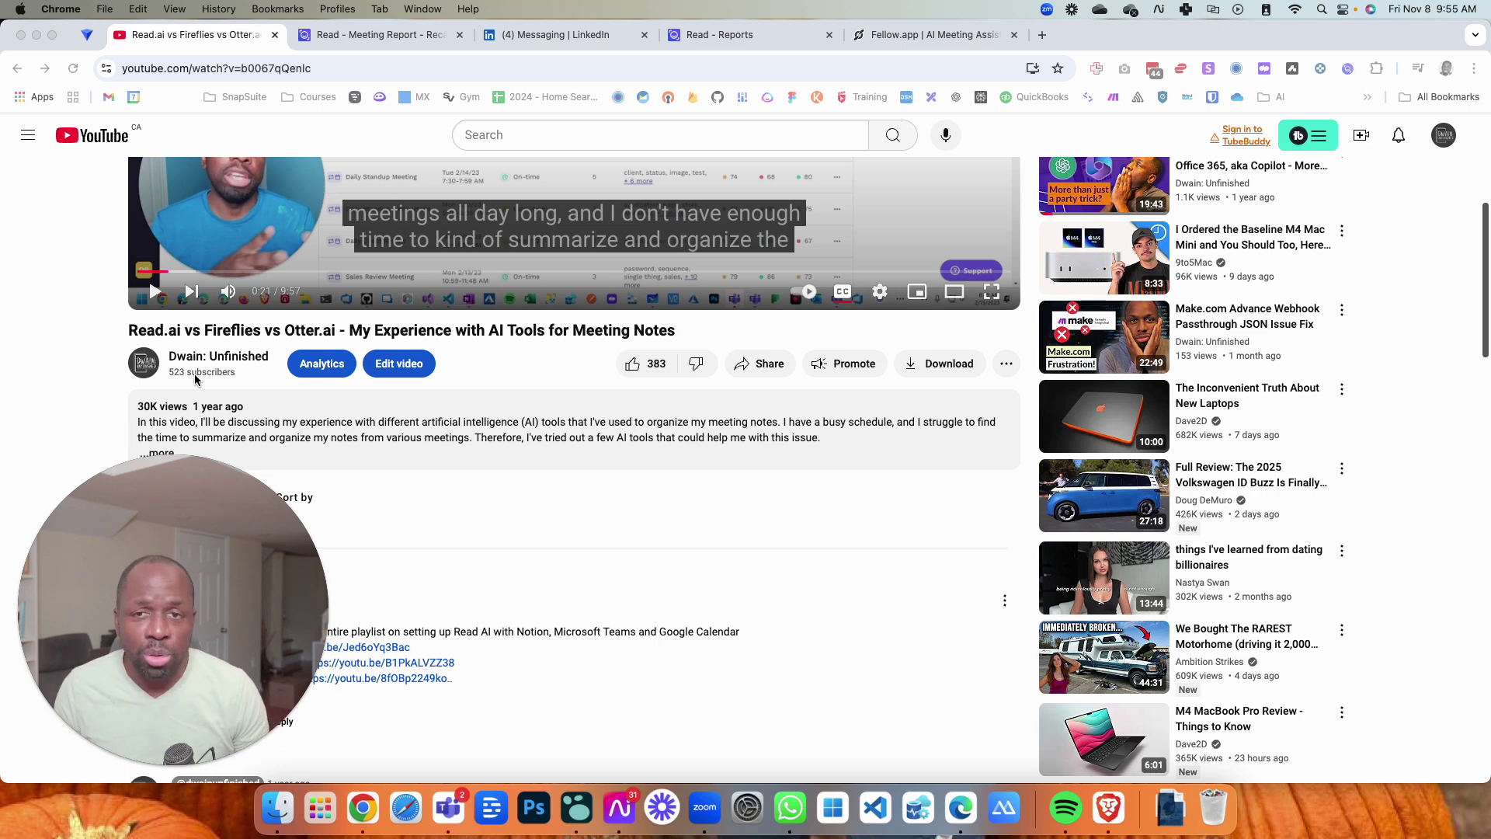
{"action": "left_click", "coordinate": [537, 37]}
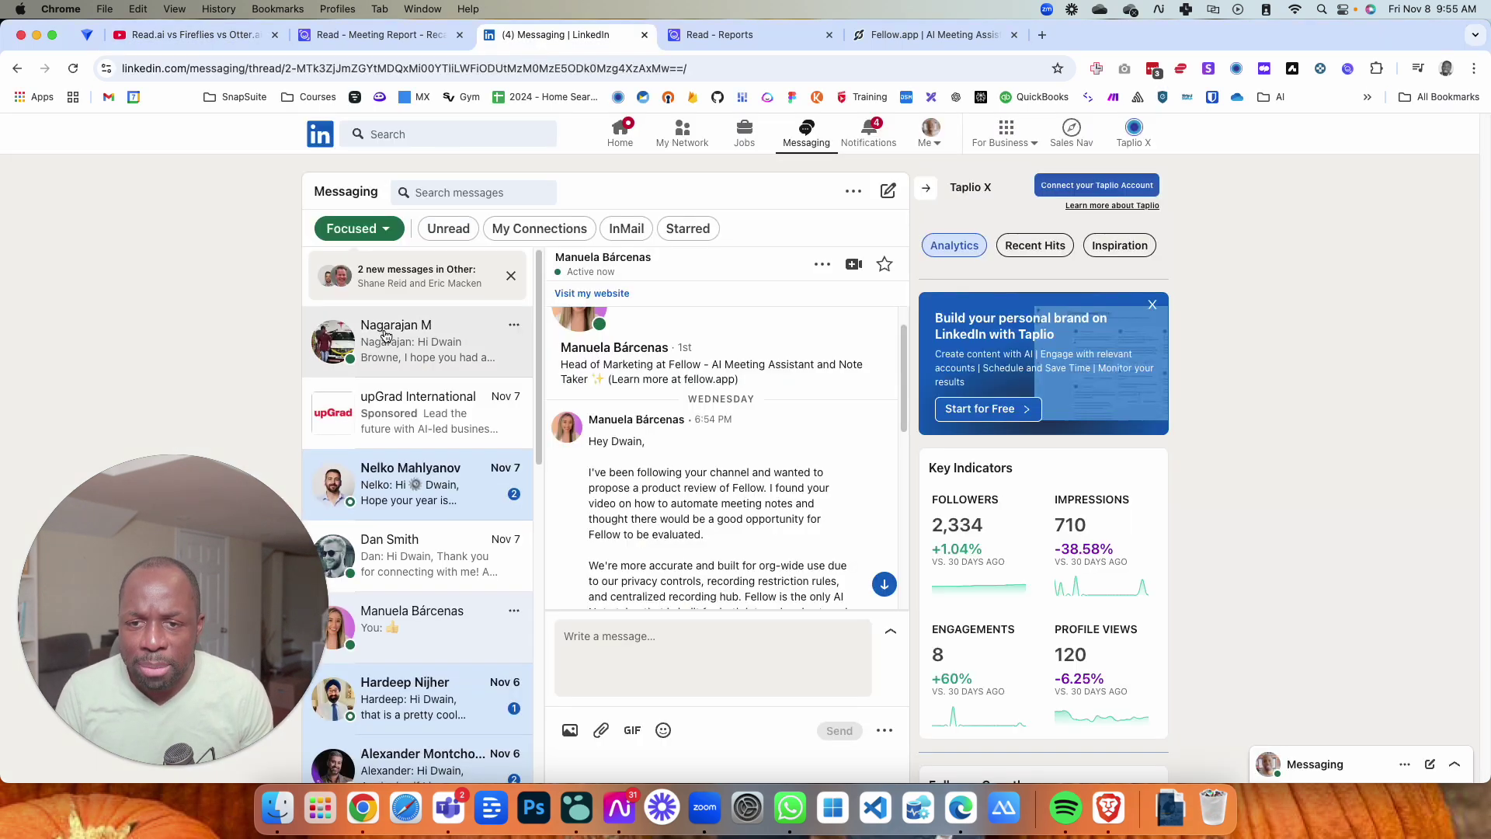
{"action": "scroll", "coordinate": [386, 335], "scroll_direction": "down", "scroll_amount": 1}
{"action": "scroll", "coordinate": [580, 374], "scroll_direction": "up", "scroll_amount": 2}
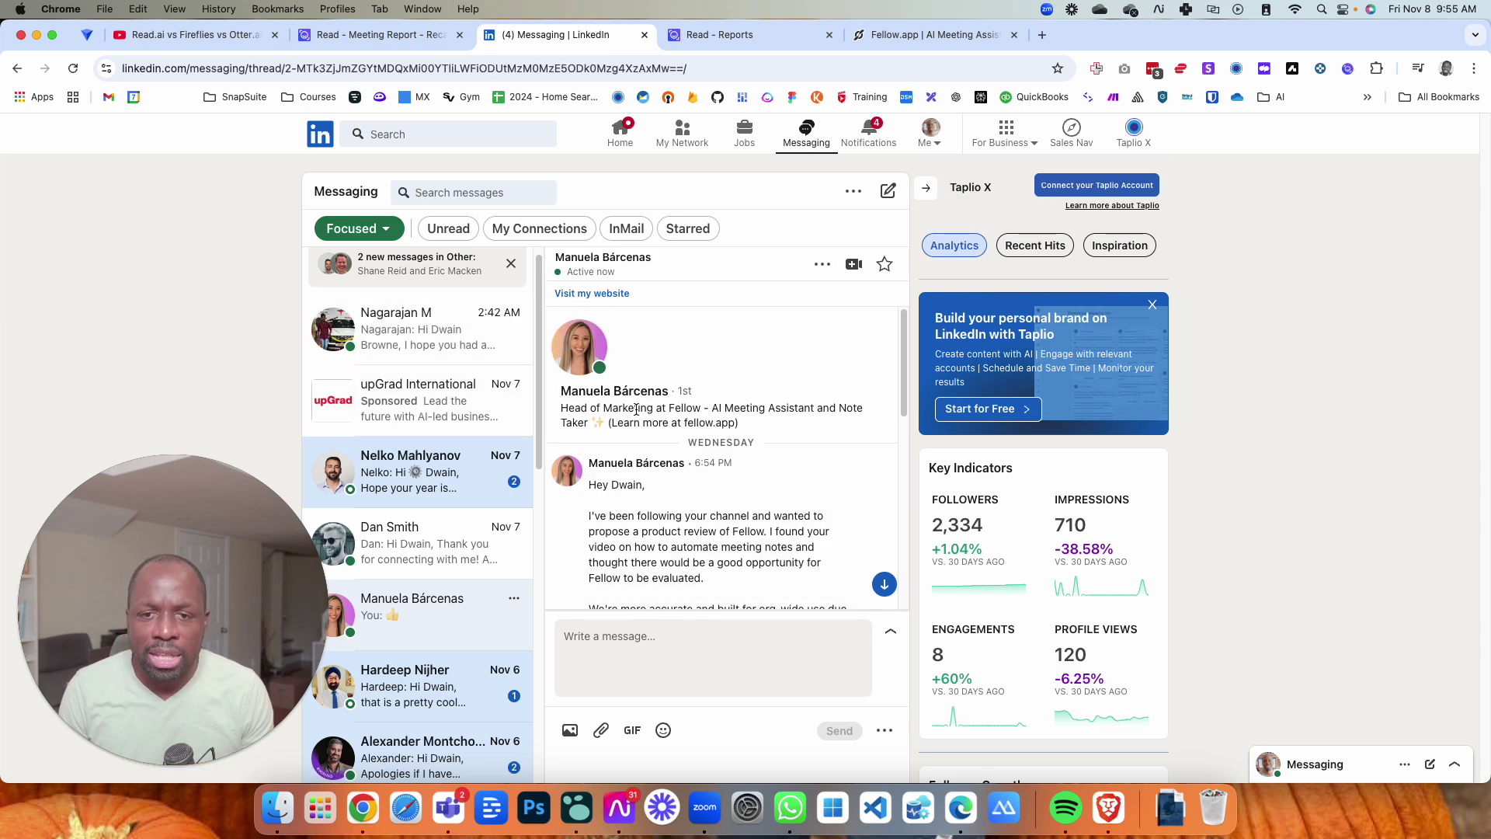
{"action": "scroll", "coordinate": [715, 428], "scroll_direction": "down", "scroll_amount": 5}
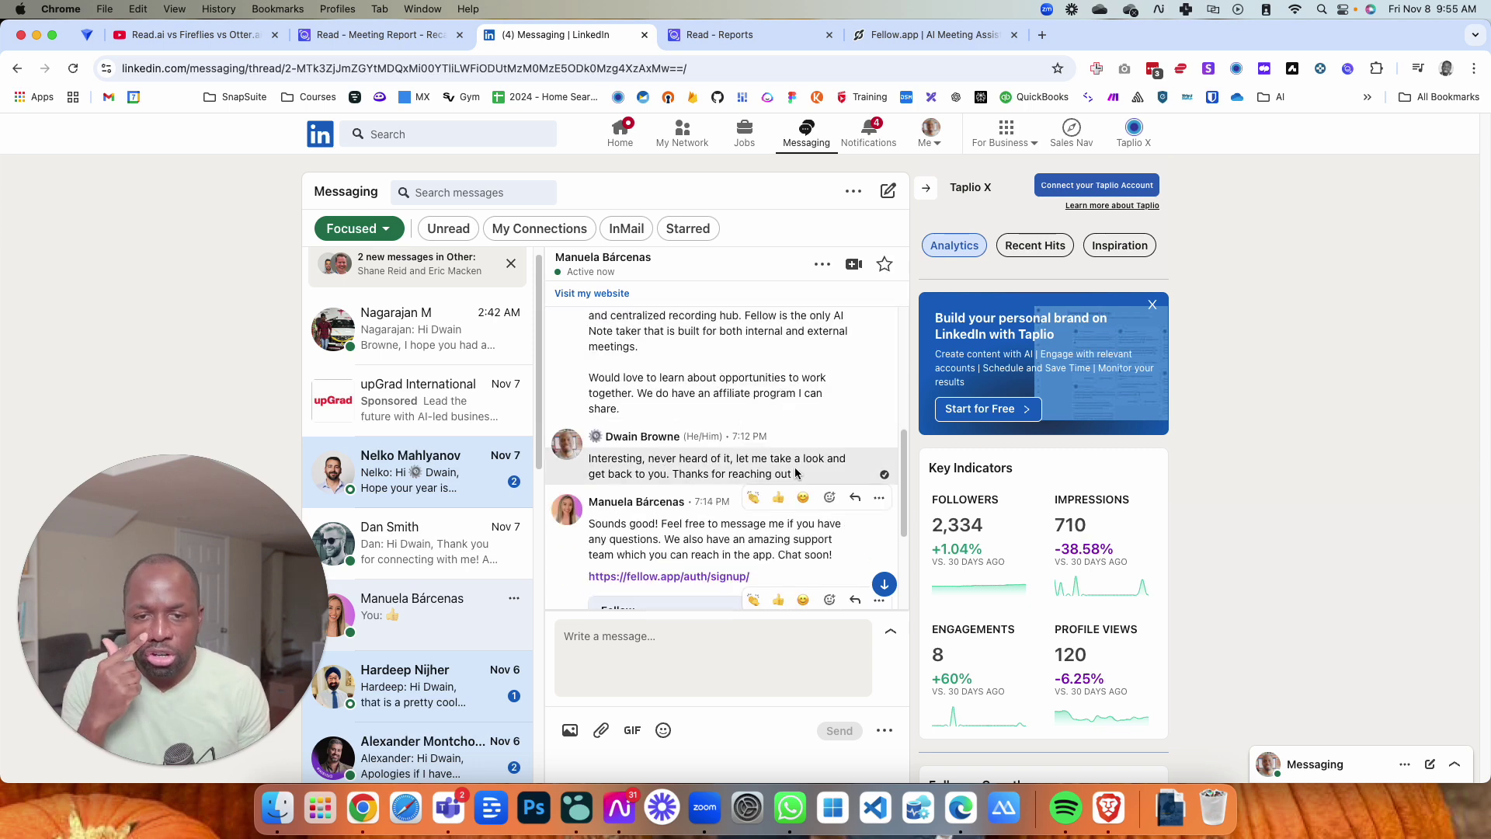
{"action": "scroll", "coordinate": [730, 482], "scroll_direction": "down", "scroll_amount": 1}
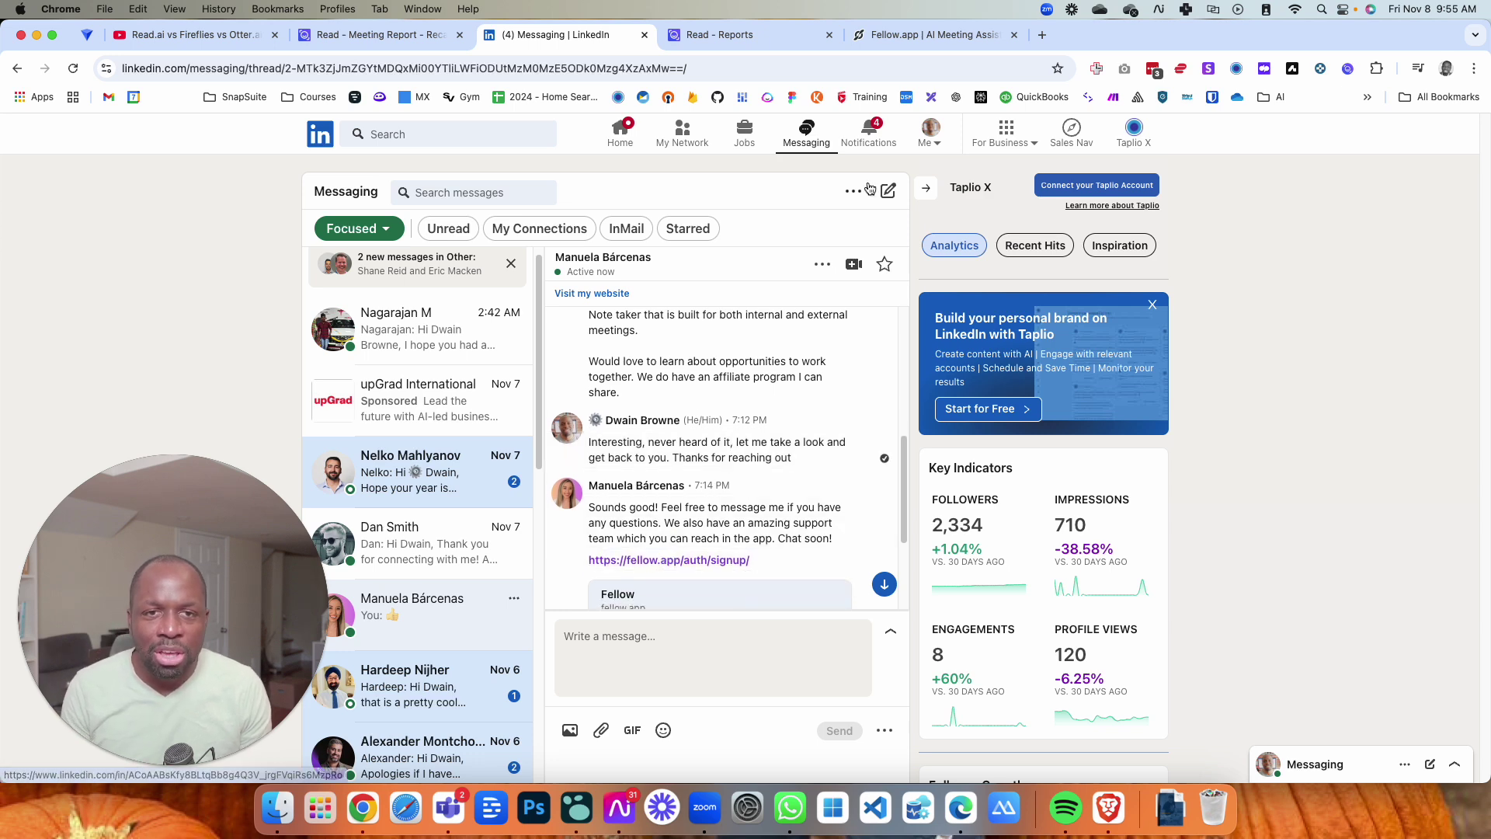
View the Fellow.app hero 'The #1 AI Meeting Assistant', then return to the YouTube comparison video.
{"action": "left_click", "coordinate": [932, 34]}
{"action": "scroll", "coordinate": [649, 423], "scroll_direction": "up", "scroll_amount": 15}
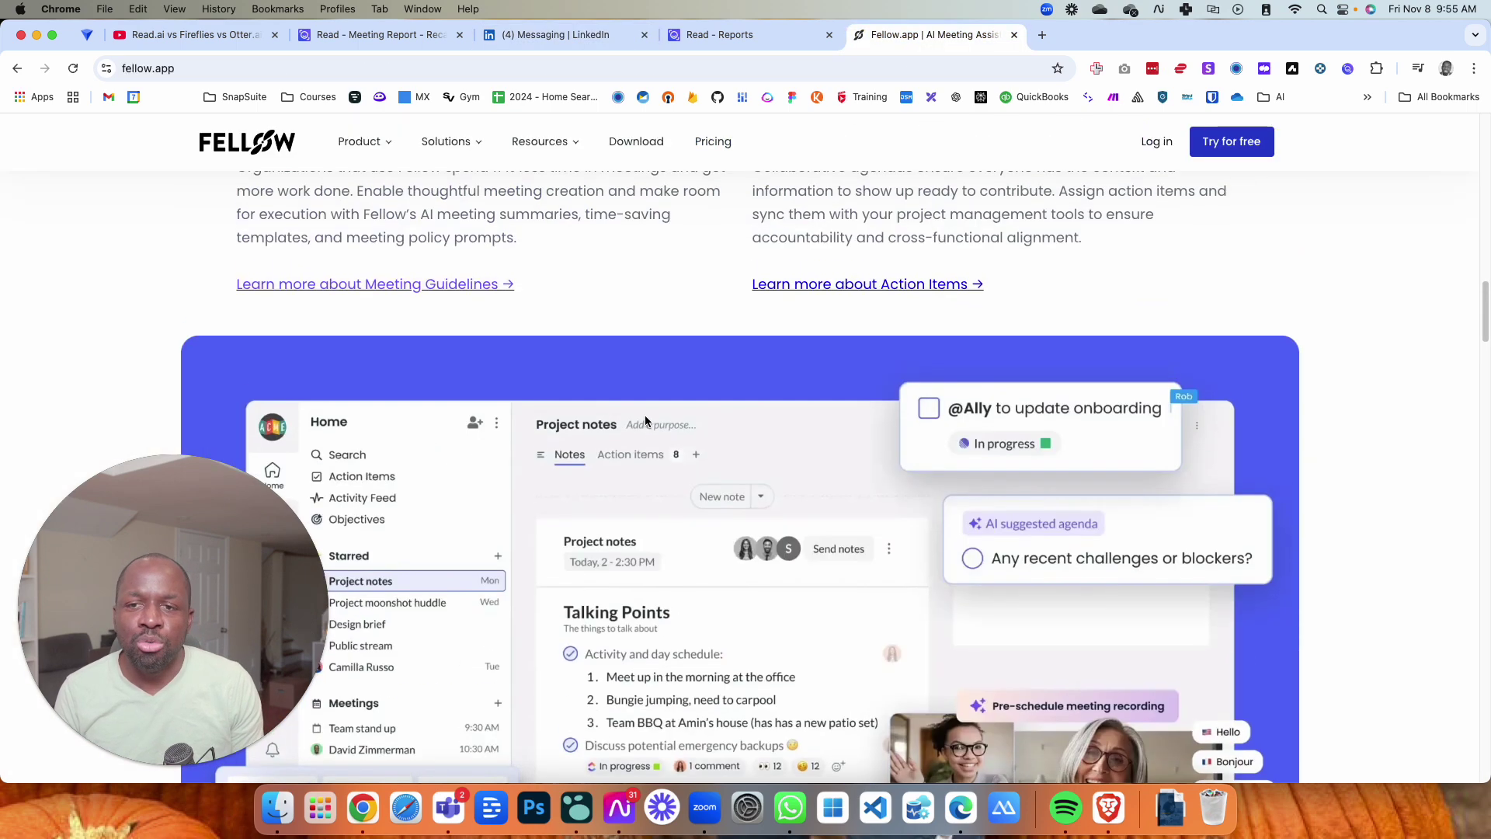
{"action": "scroll", "coordinate": [644, 417], "scroll_direction": "up", "scroll_amount": 4}
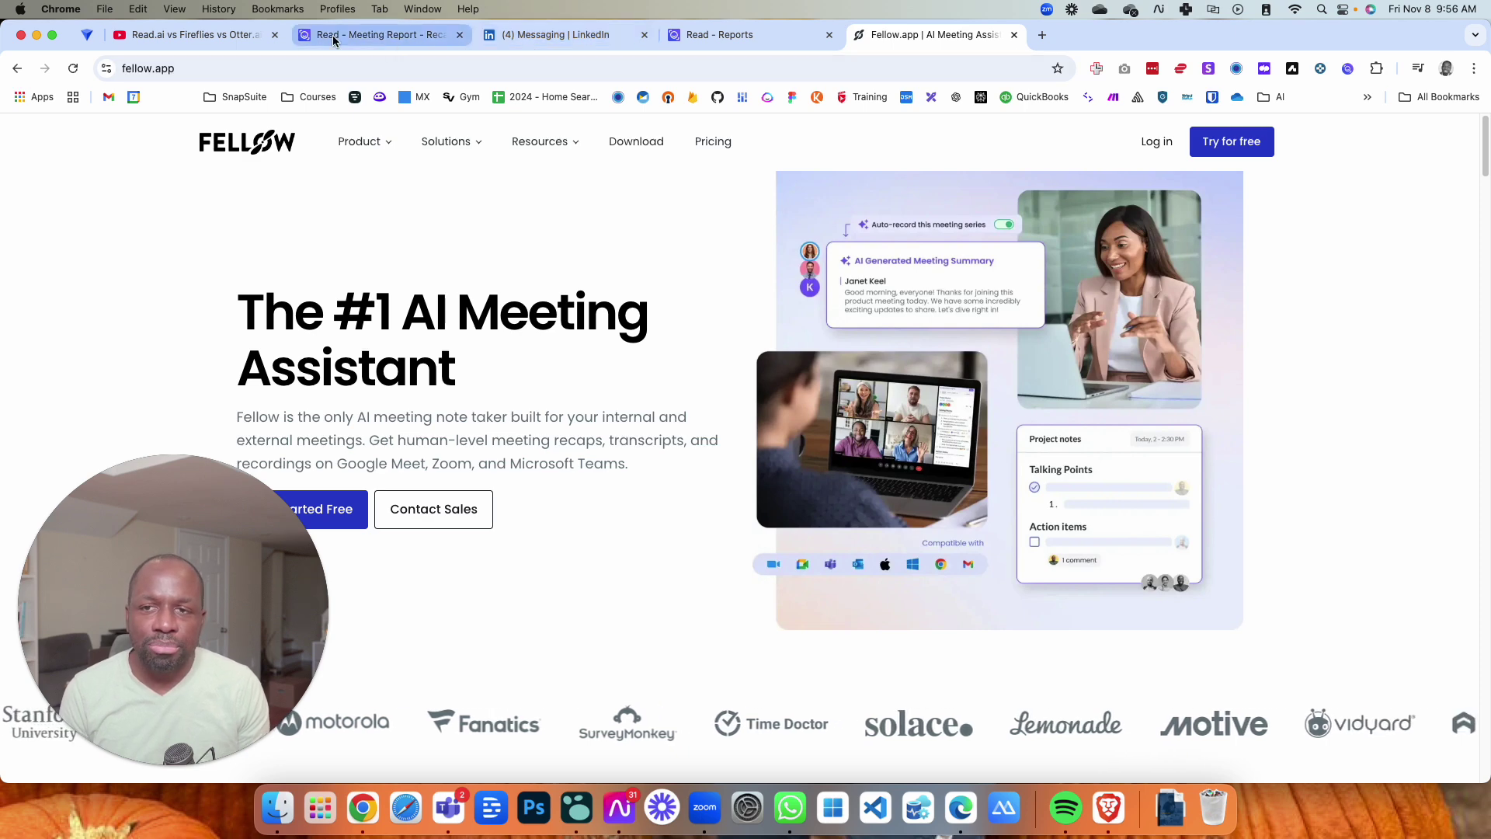
{"action": "left_click", "coordinate": [201, 41]}
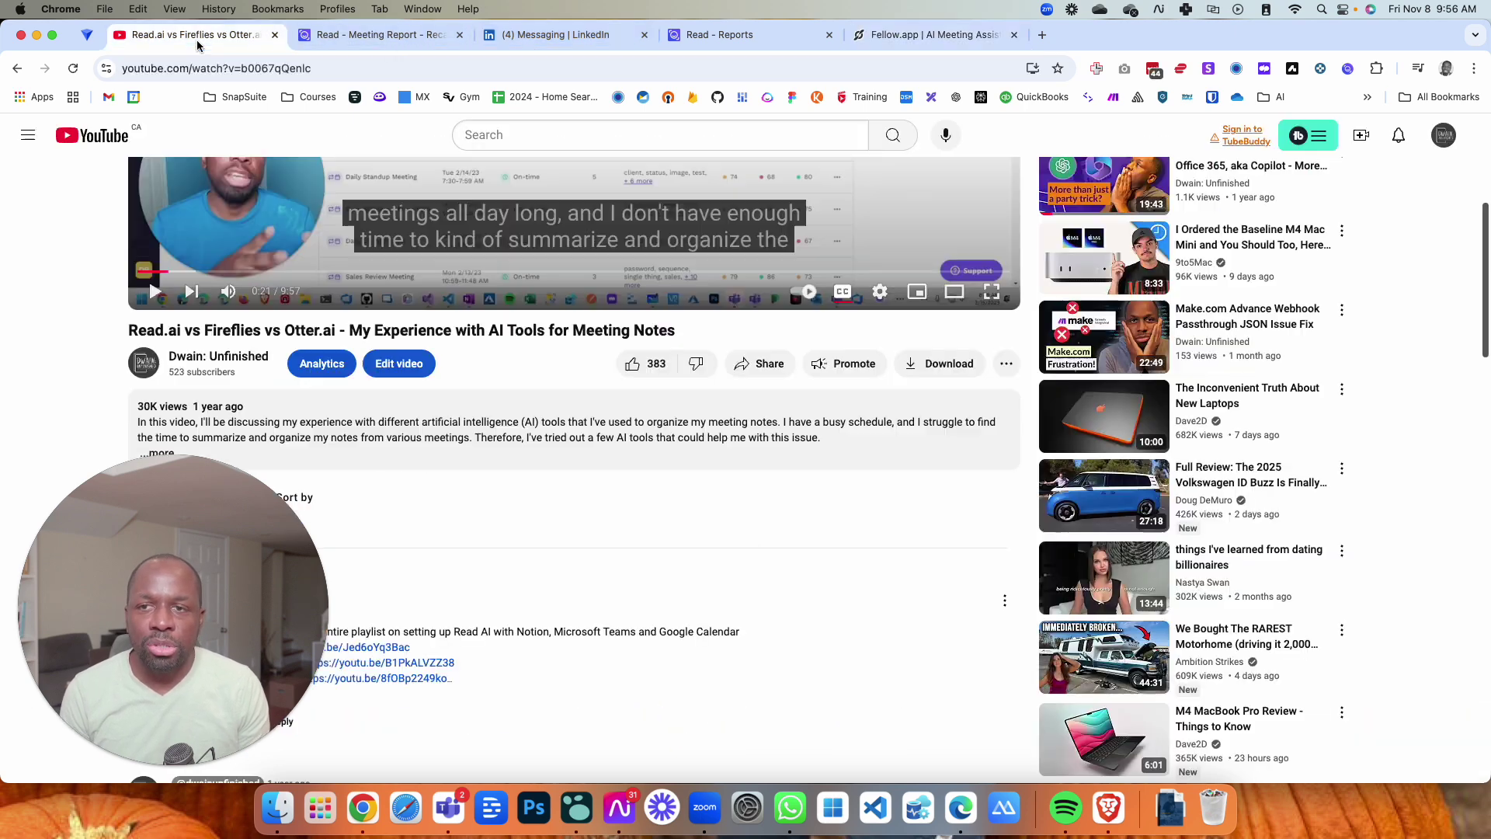
Expand the video's full description, then switch to the Technical Meetup report (Read Score 78).
{"action": "left_click", "coordinate": [475, 453]}
{"action": "left_click_drag", "start_coordinate": [89, 560], "coordinate": [153, 633]}
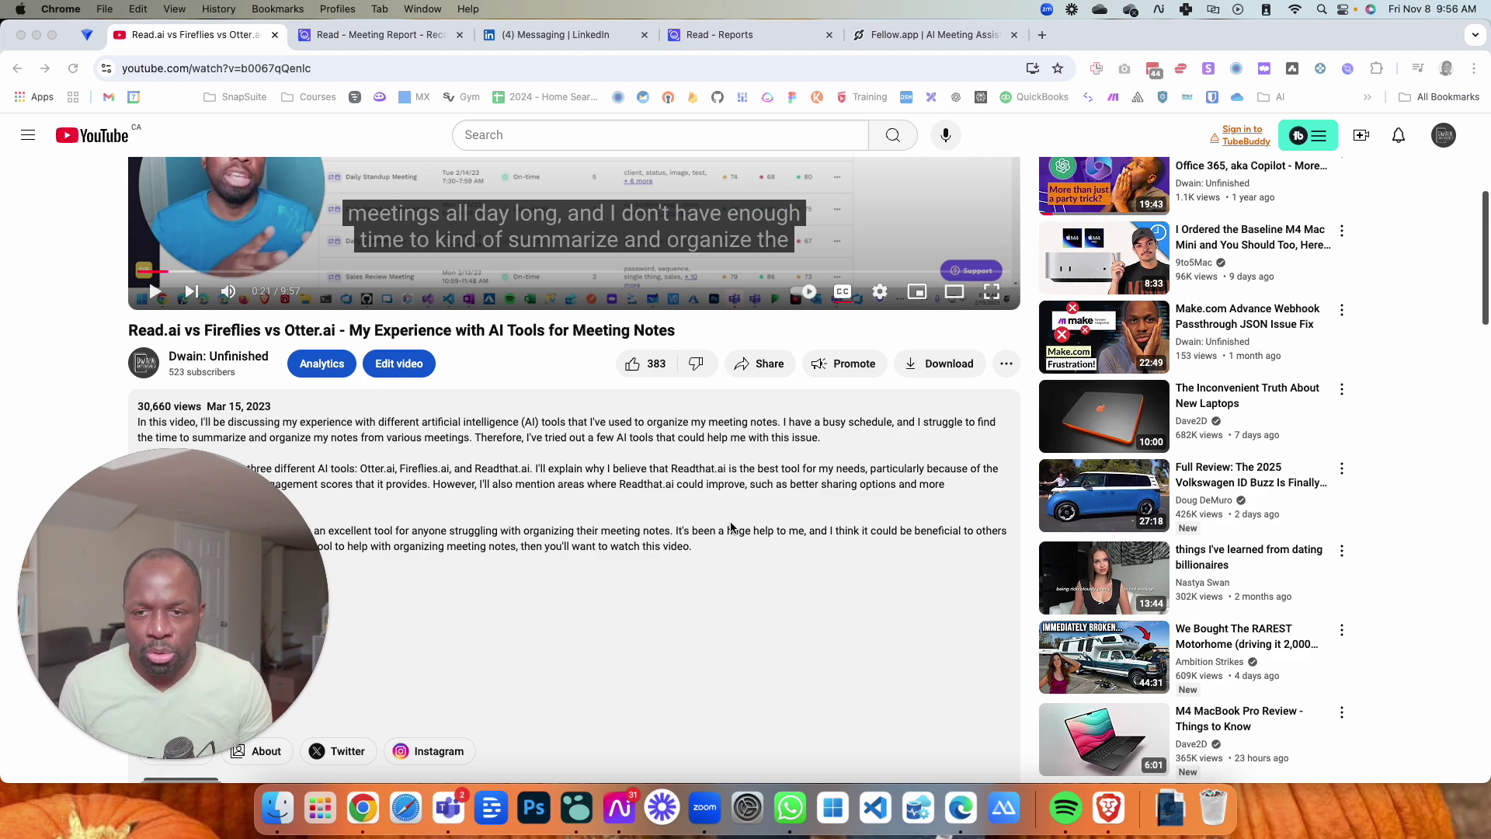
{"action": "scroll", "coordinate": [808, 541], "scroll_direction": "up", "scroll_amount": 5}
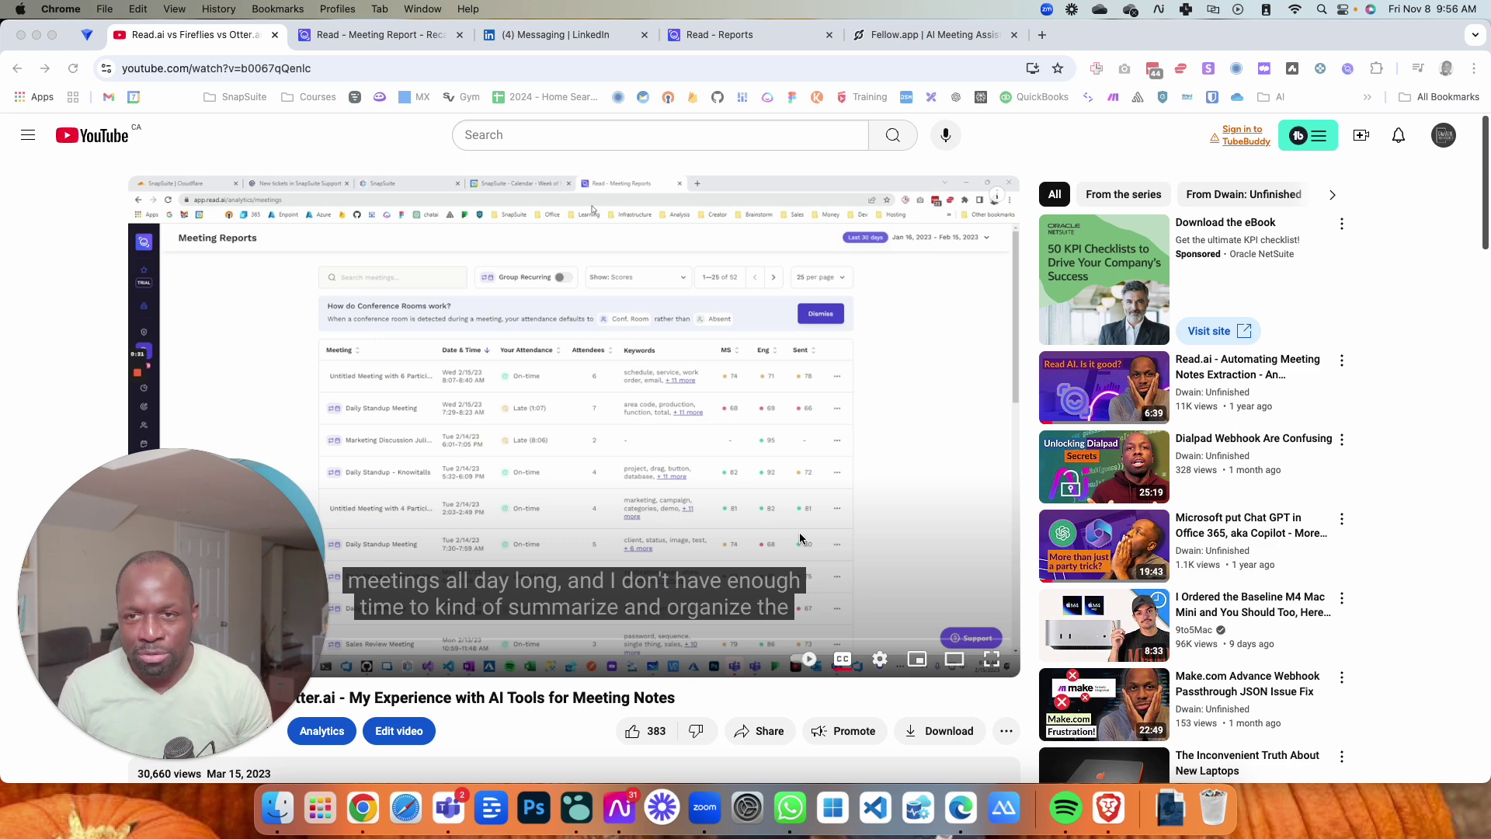
{"action": "left_click", "coordinate": [408, 37]}
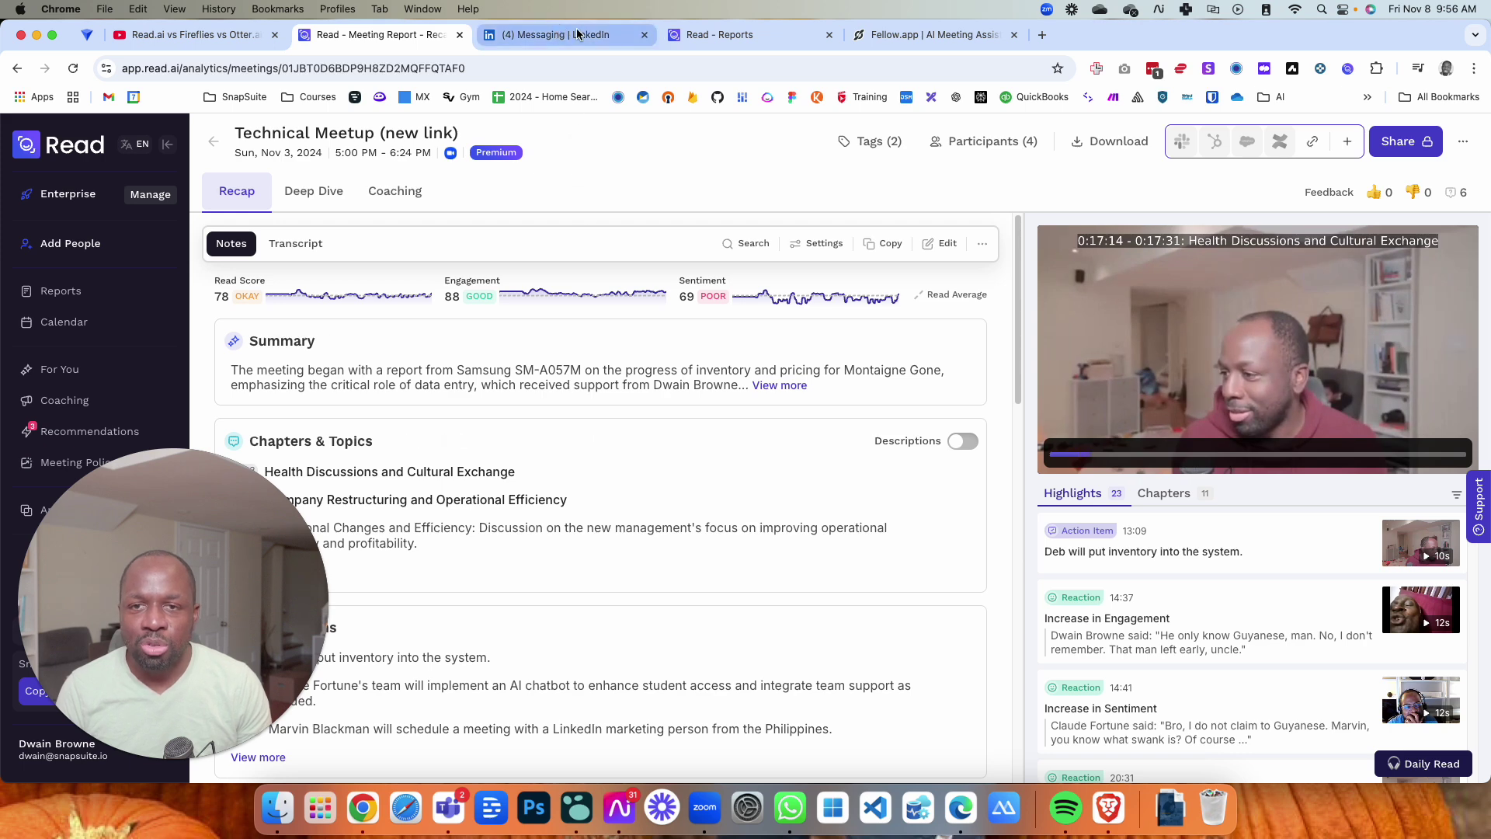
Switch to the Read - Reports tab to list recent meeting reports.
{"action": "left_click", "coordinate": [714, 35]}
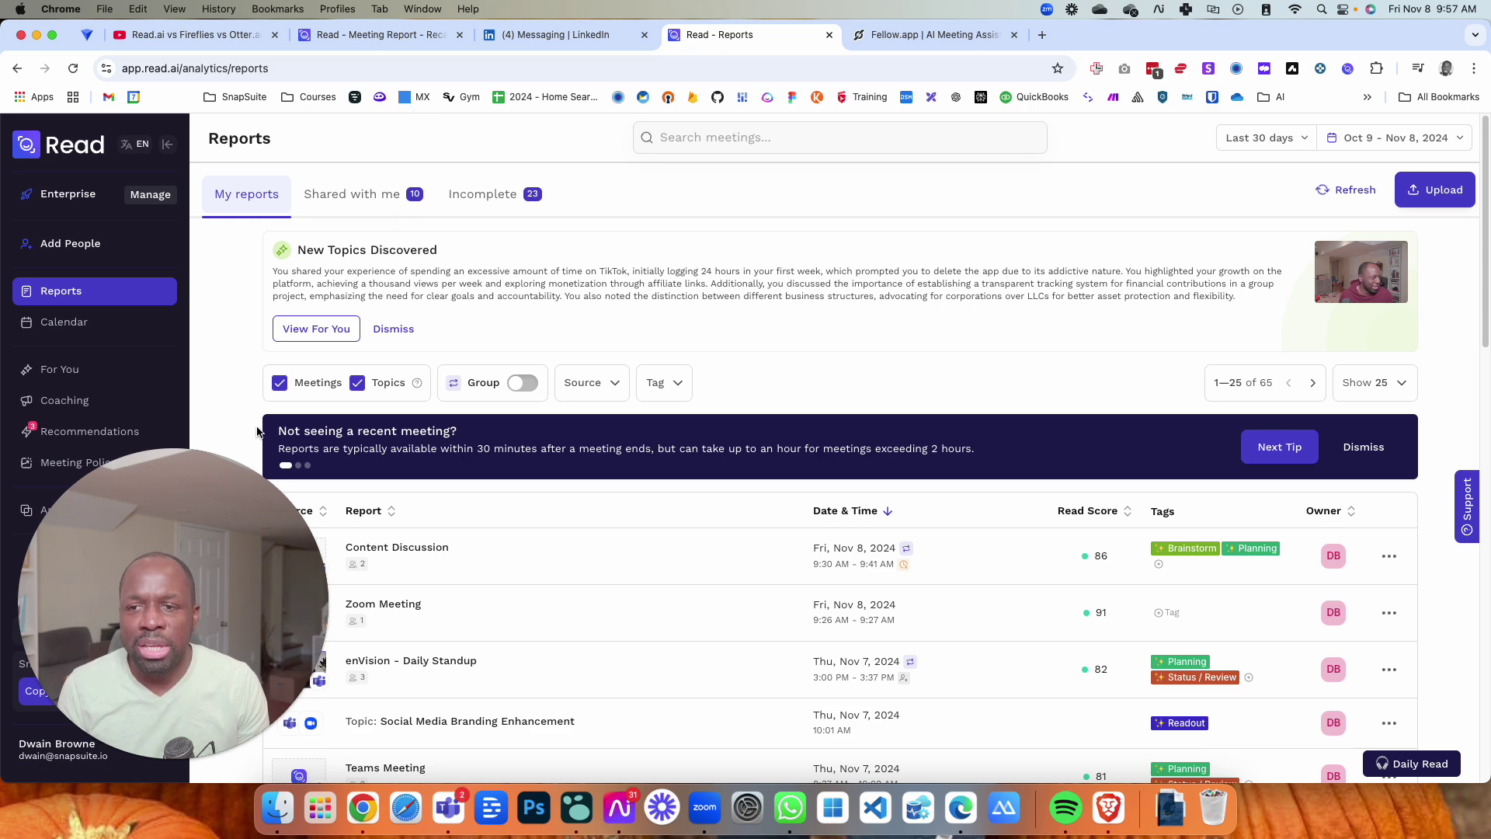
Scroll down the Reports list and open the 'Technical Meetup (new link)' report.
{"action": "left_click_drag", "start_coordinate": [173, 510], "coordinate": [1252, 668]}
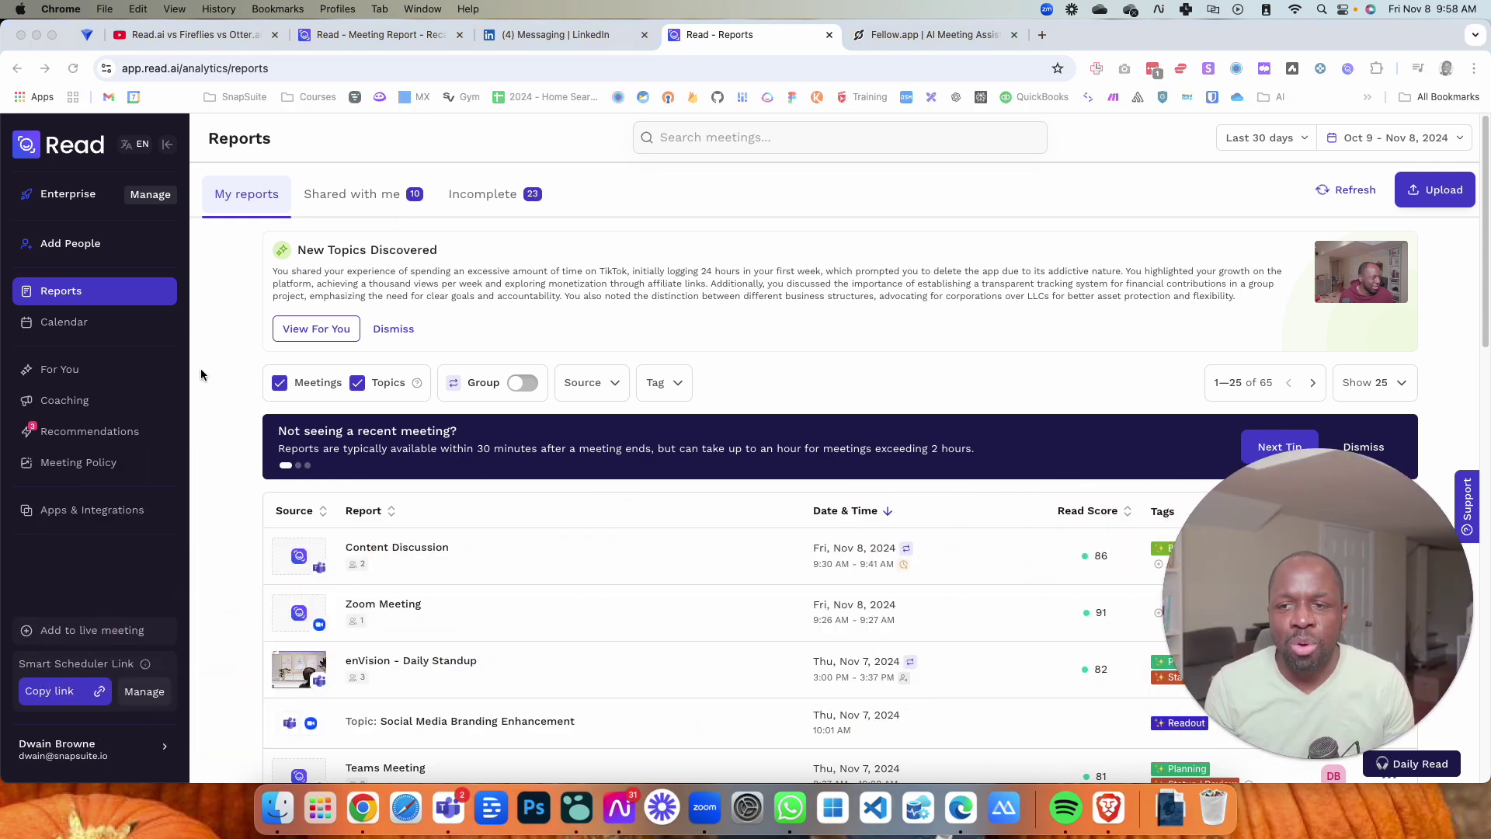
{"action": "left_click", "coordinate": [231, 334]}
{"action": "scroll", "coordinate": [241, 373], "scroll_direction": "down", "scroll_amount": 6}
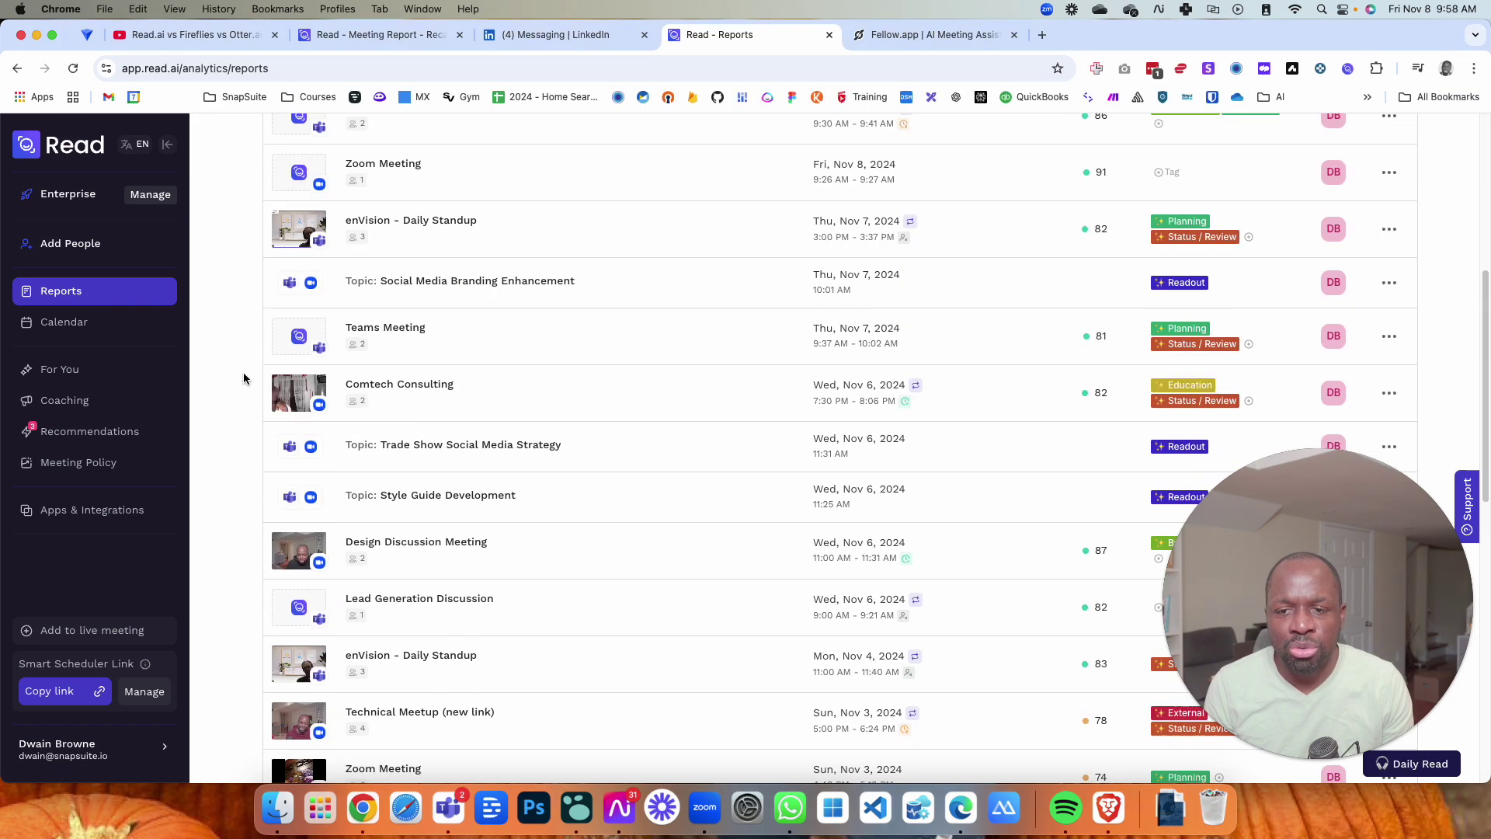
{"action": "scroll", "coordinate": [466, 424], "scroll_direction": "down", "scroll_amount": 8}
{"action": "scroll", "coordinate": [449, 463], "scroll_direction": "up", "scroll_amount": 6}
{"action": "scroll", "coordinate": [435, 451], "scroll_direction": "down", "scroll_amount": 7}
{"action": "scroll", "coordinate": [393, 463], "scroll_direction": "up", "scroll_amount": 15}
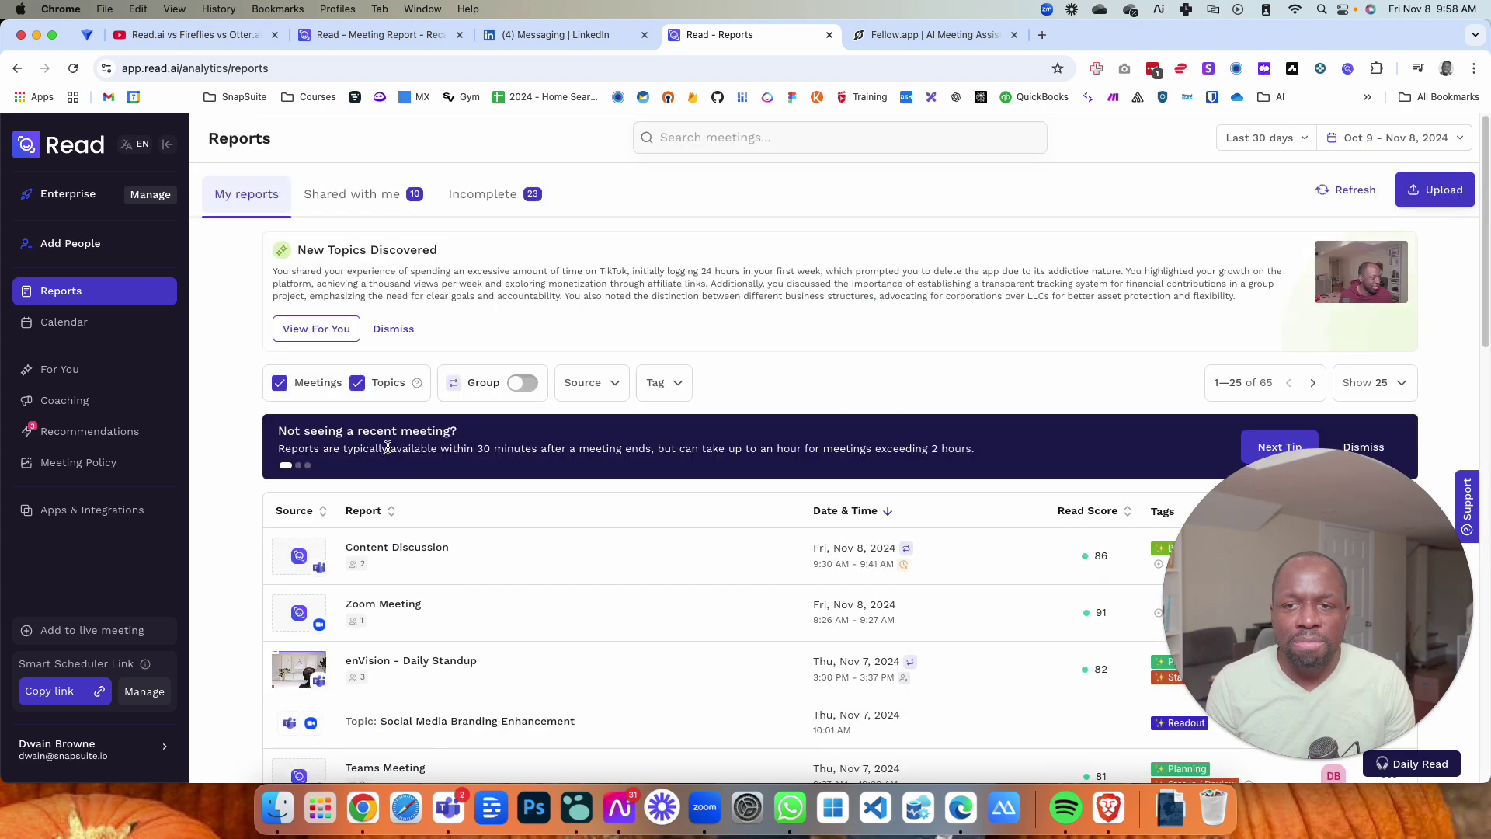
{"action": "scroll", "coordinate": [385, 559], "scroll_direction": "down", "scroll_amount": 3}
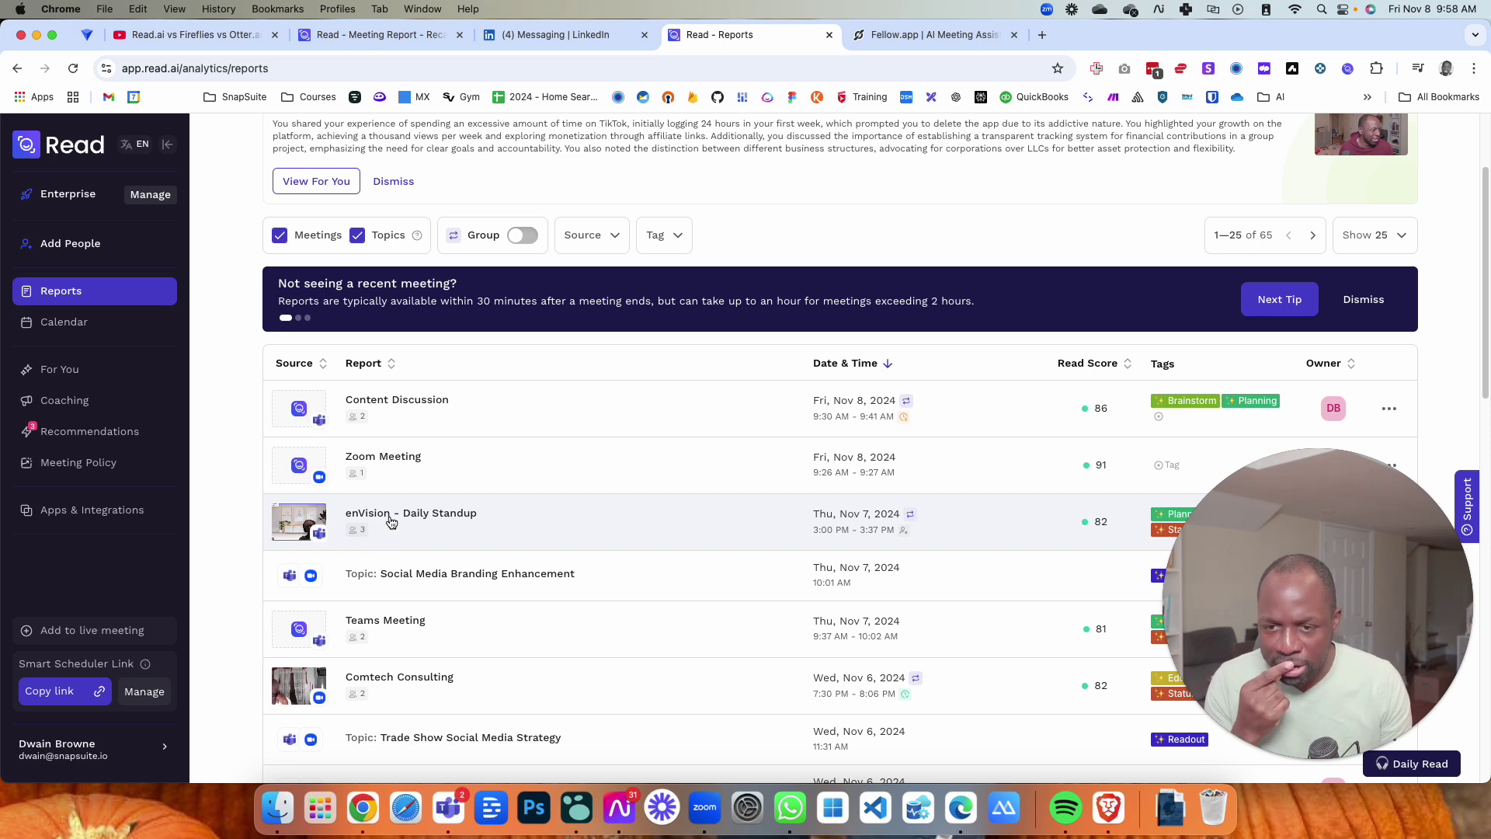
{"action": "scroll", "coordinate": [391, 521], "scroll_direction": "down", "scroll_amount": 3}
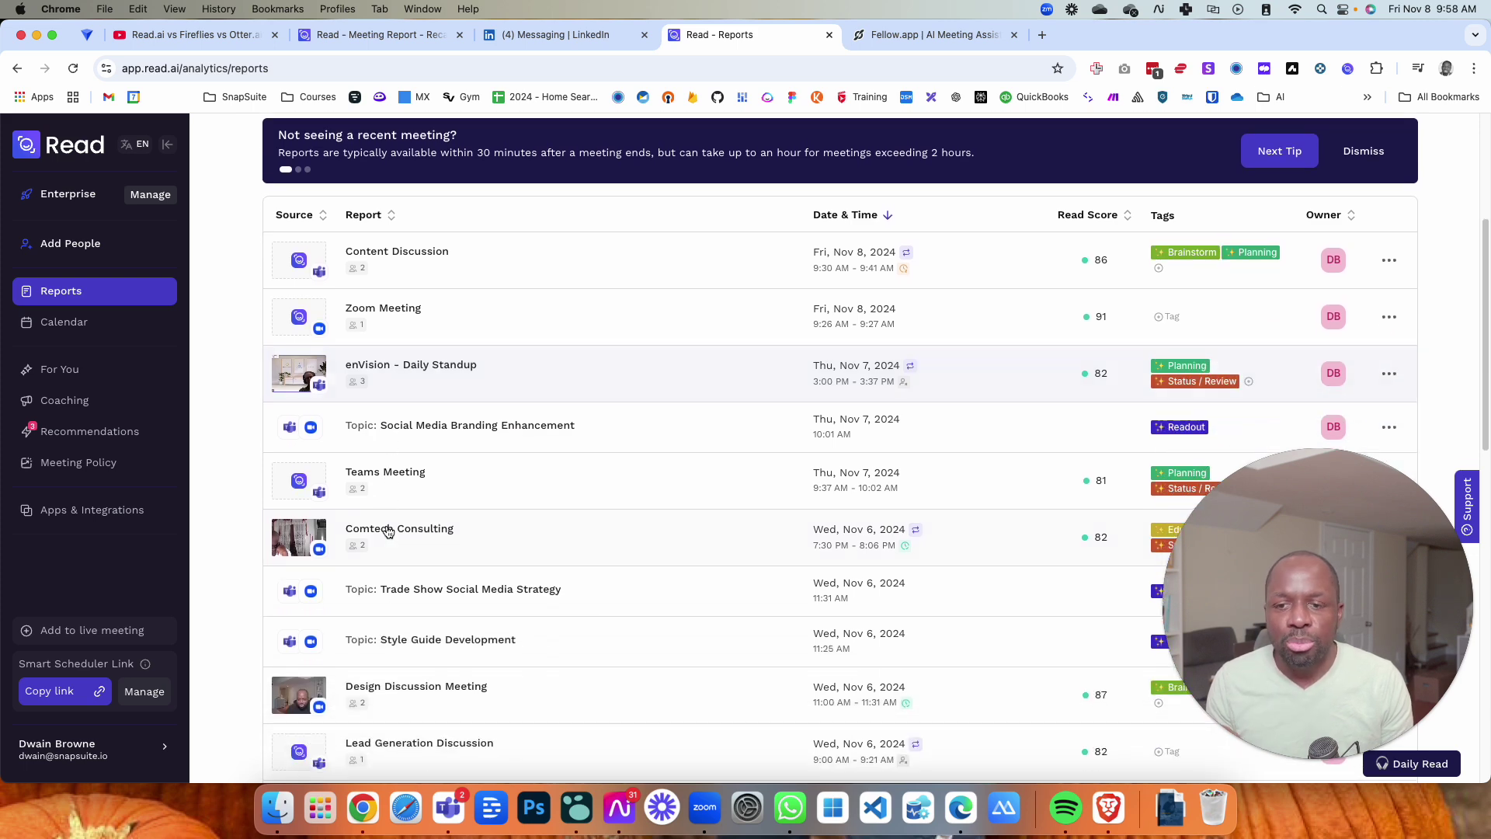
{"action": "scroll", "coordinate": [388, 531], "scroll_direction": "down", "scroll_amount": 3}
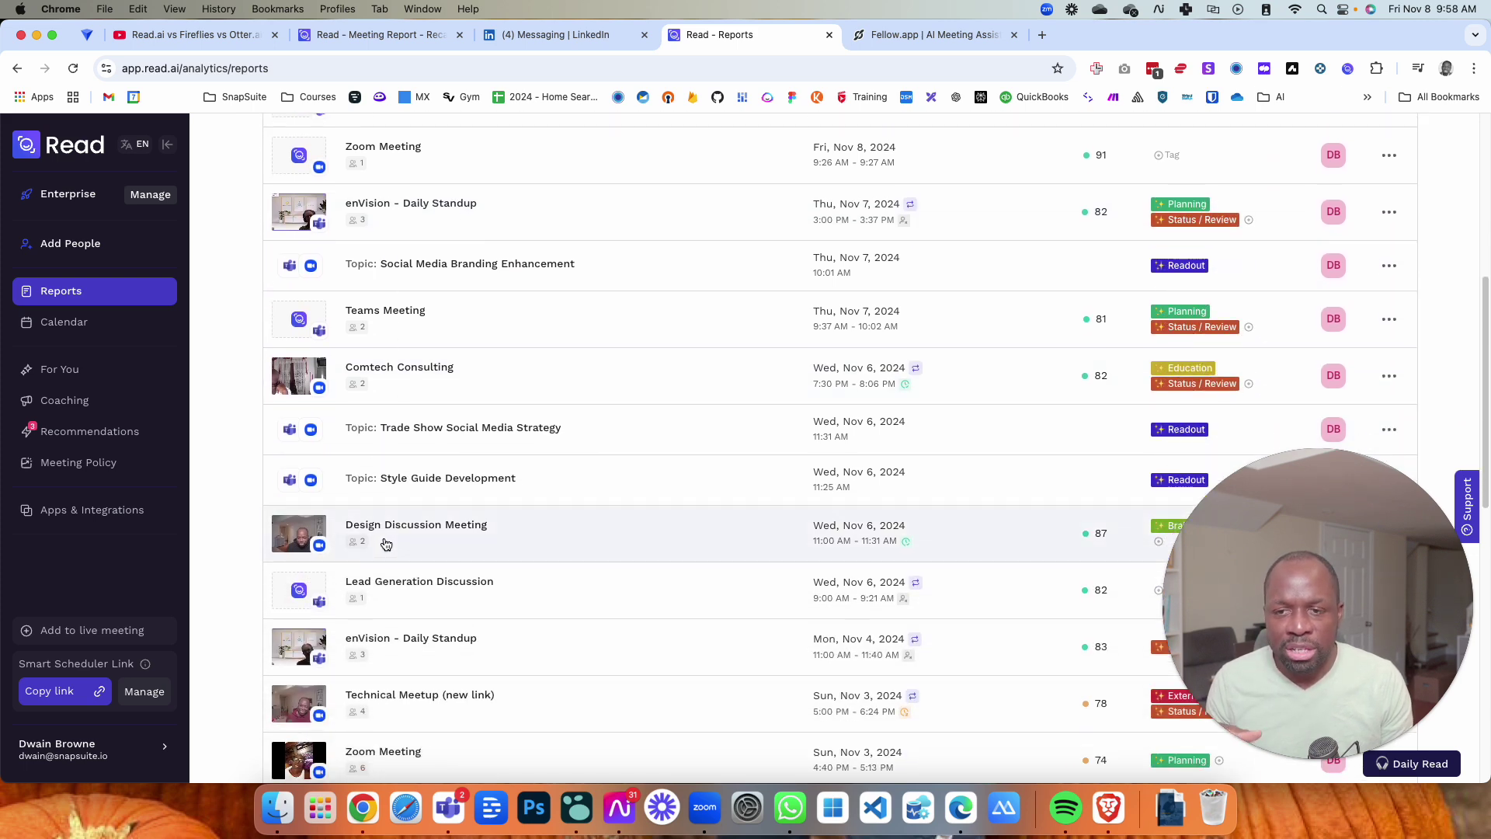
{"action": "scroll", "coordinate": [386, 544], "scroll_direction": "down", "scroll_amount": 3}
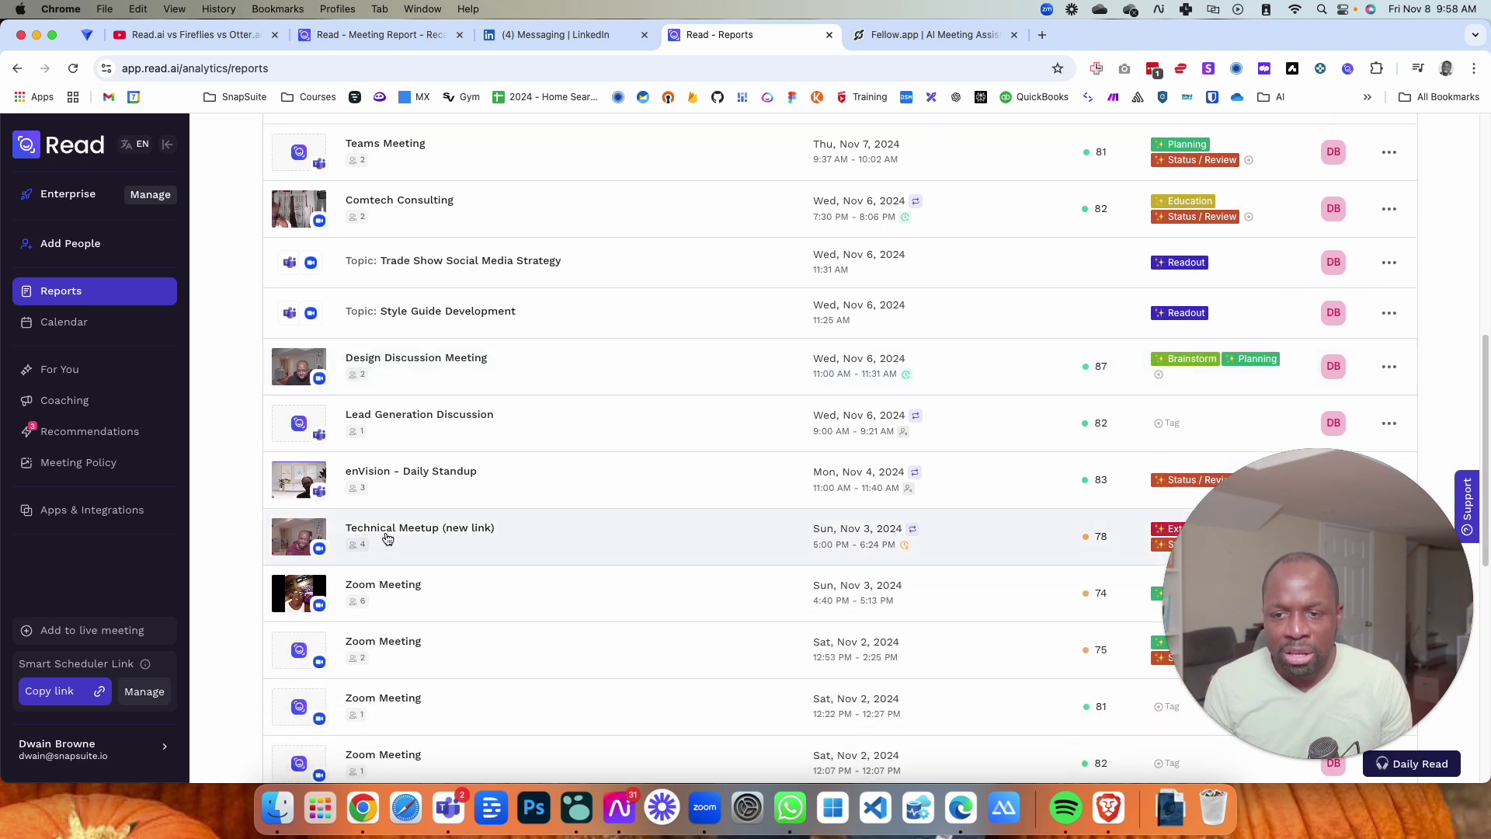
{"action": "left_click", "coordinate": [387, 536]}
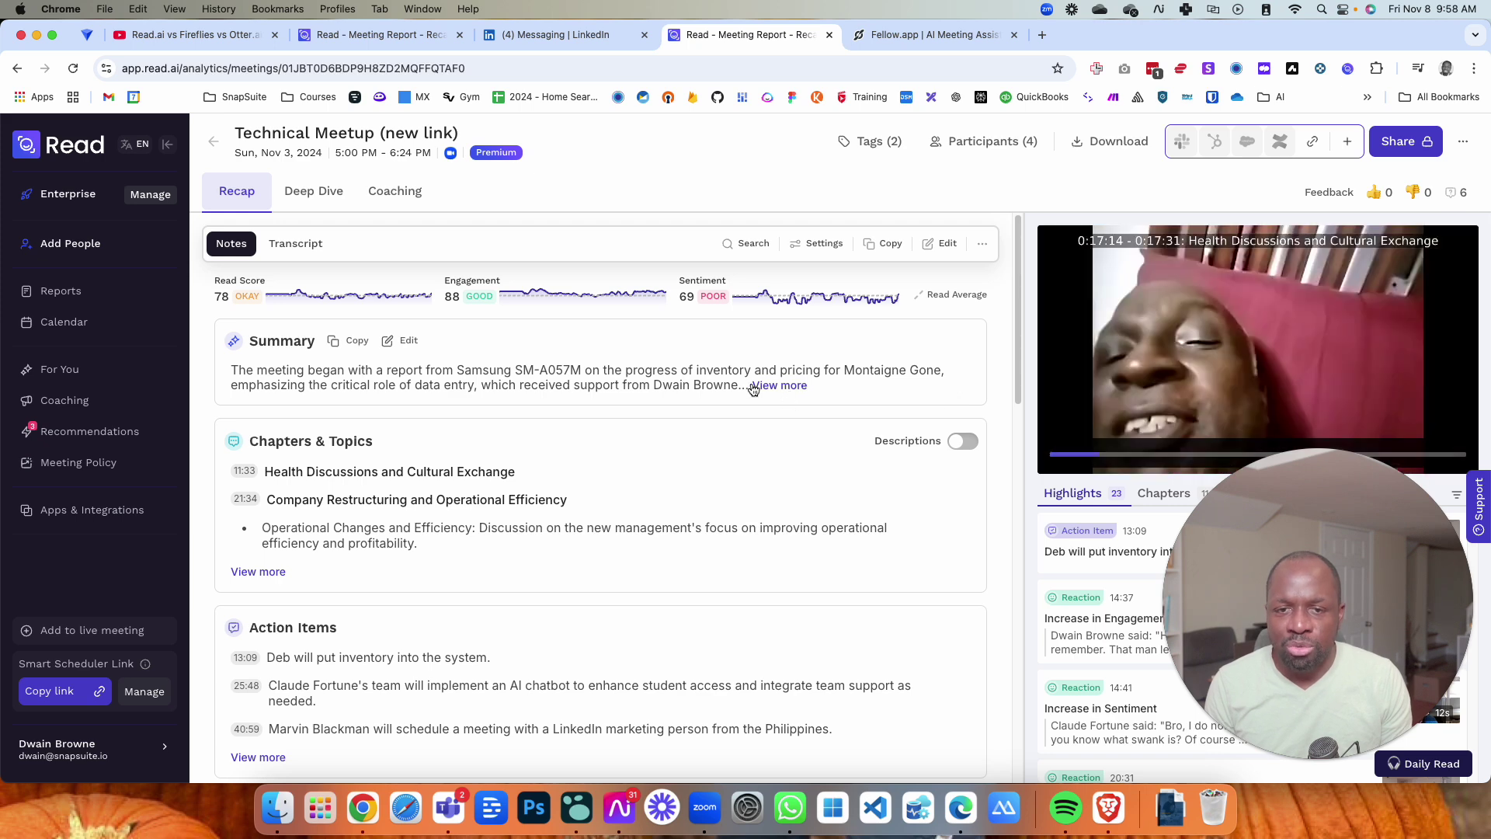
Expand the full meeting summary and the complete list of chapters.
{"action": "left_click", "coordinate": [779, 386]}
{"action": "left_click_drag", "start_coordinate": [230, 369], "coordinate": [795, 690]}
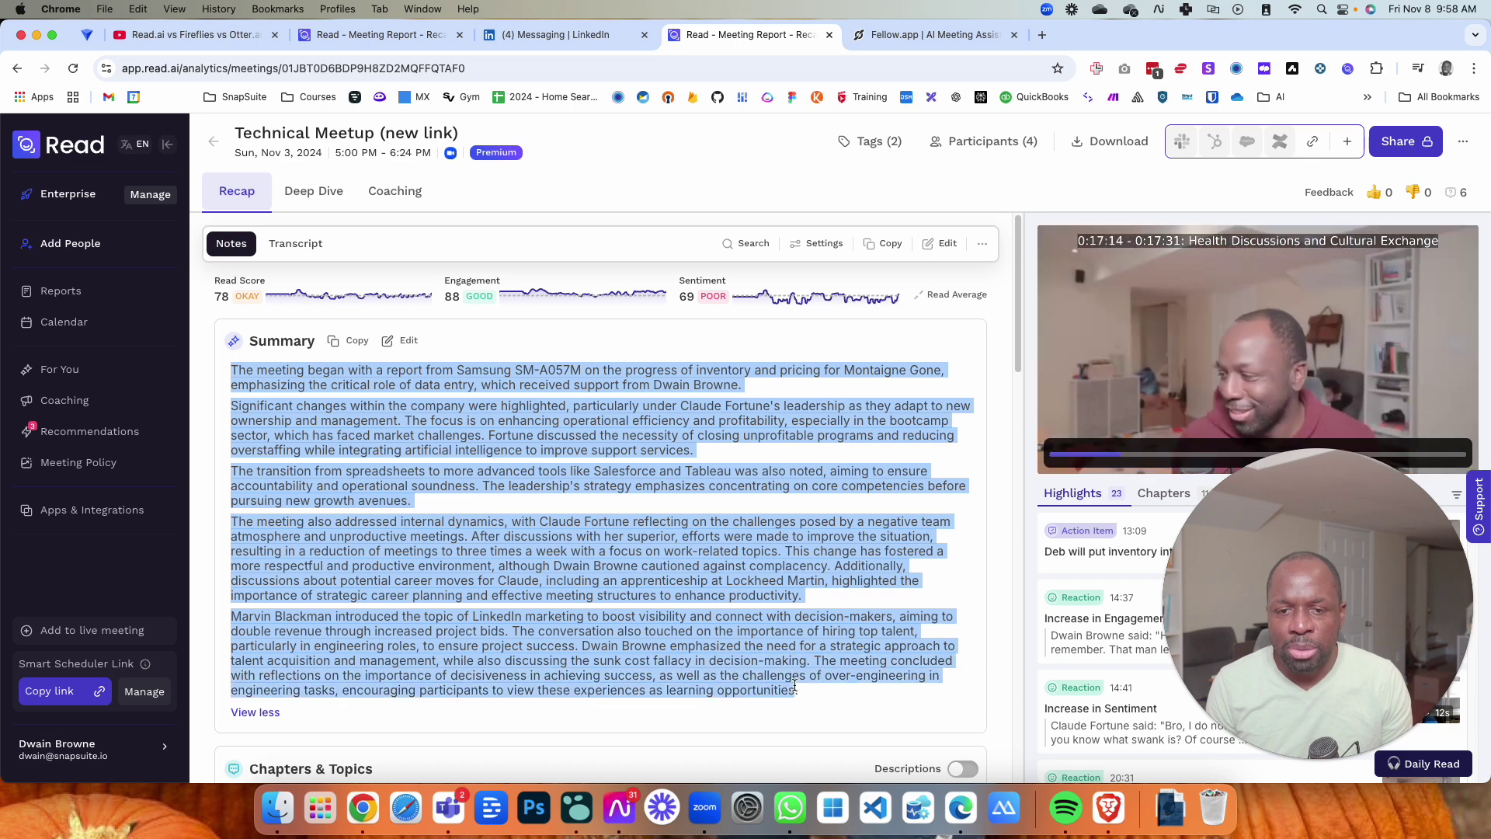
{"action": "left_click", "coordinate": [558, 512]}
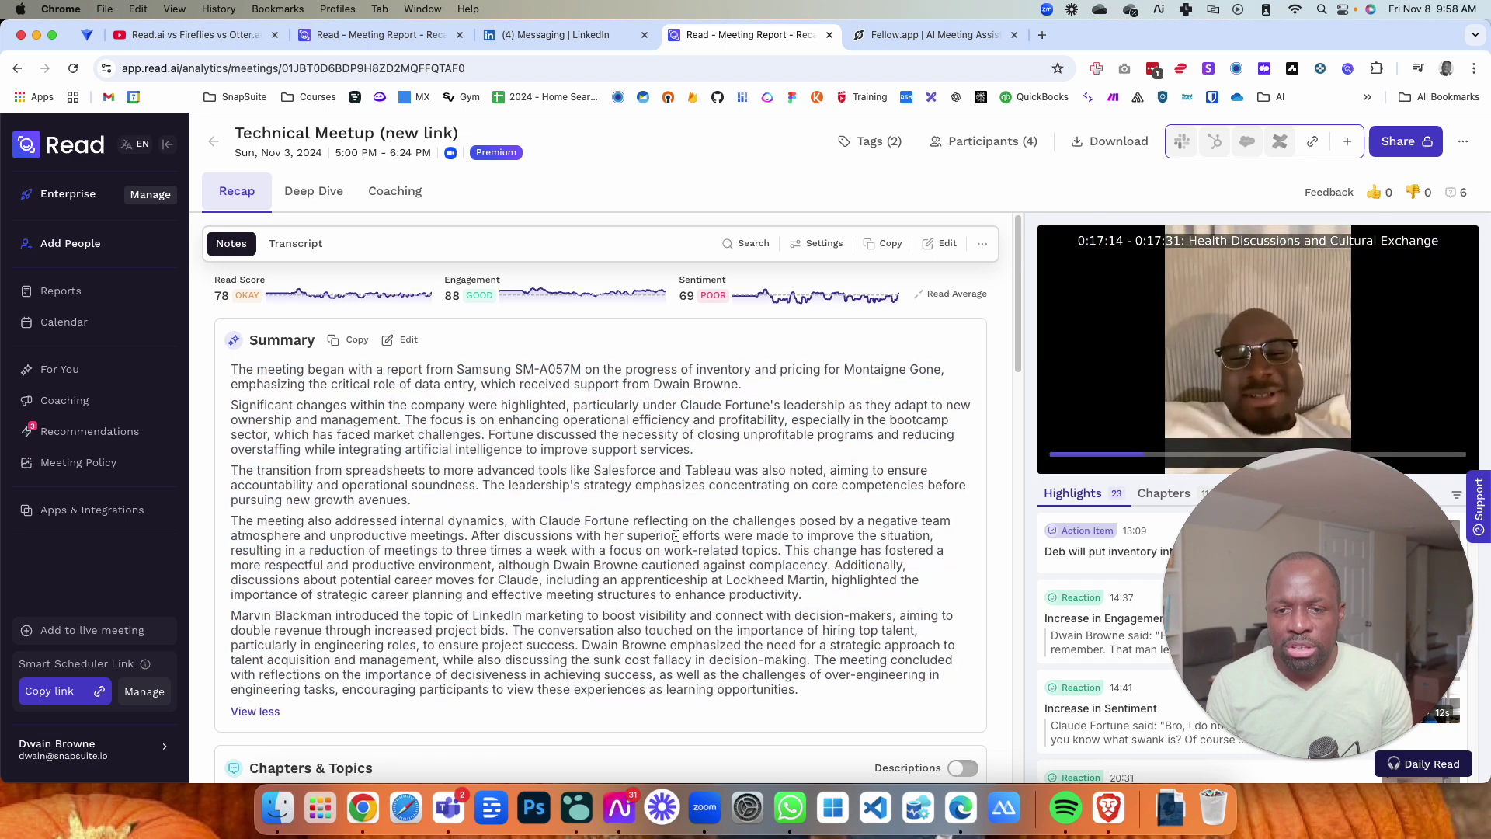
{"action": "scroll", "coordinate": [675, 535], "scroll_direction": "down", "scroll_amount": 5}
{"action": "left_click", "coordinate": [270, 471]}
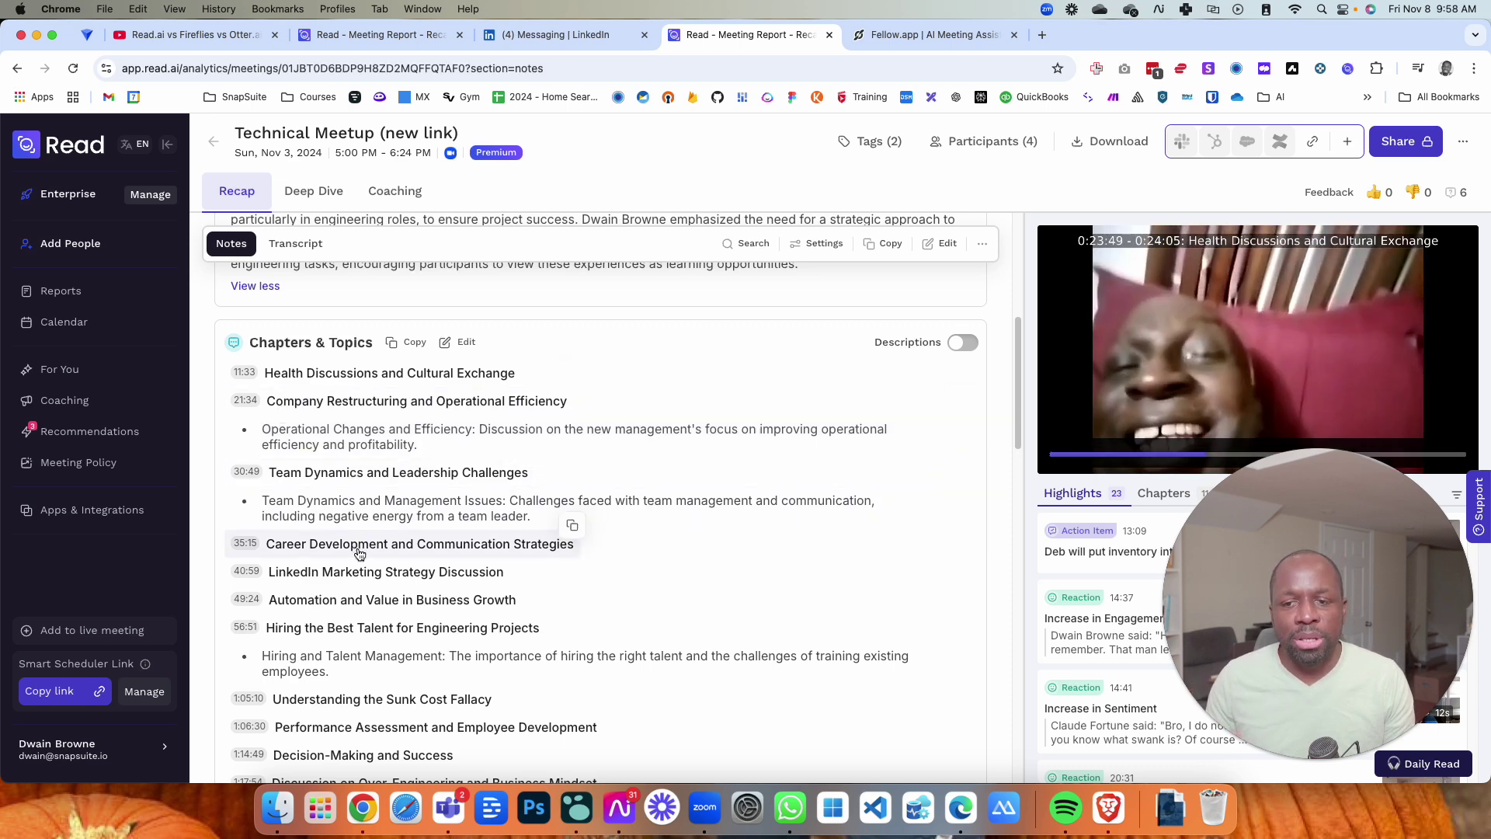
Show all action items and the four key questions, then scroll back up to the Summary.
{"action": "scroll", "coordinate": [441, 572], "scroll_direction": "down", "scroll_amount": 1}
{"action": "scroll", "coordinate": [441, 572], "scroll_direction": "down", "scroll_amount": 5}
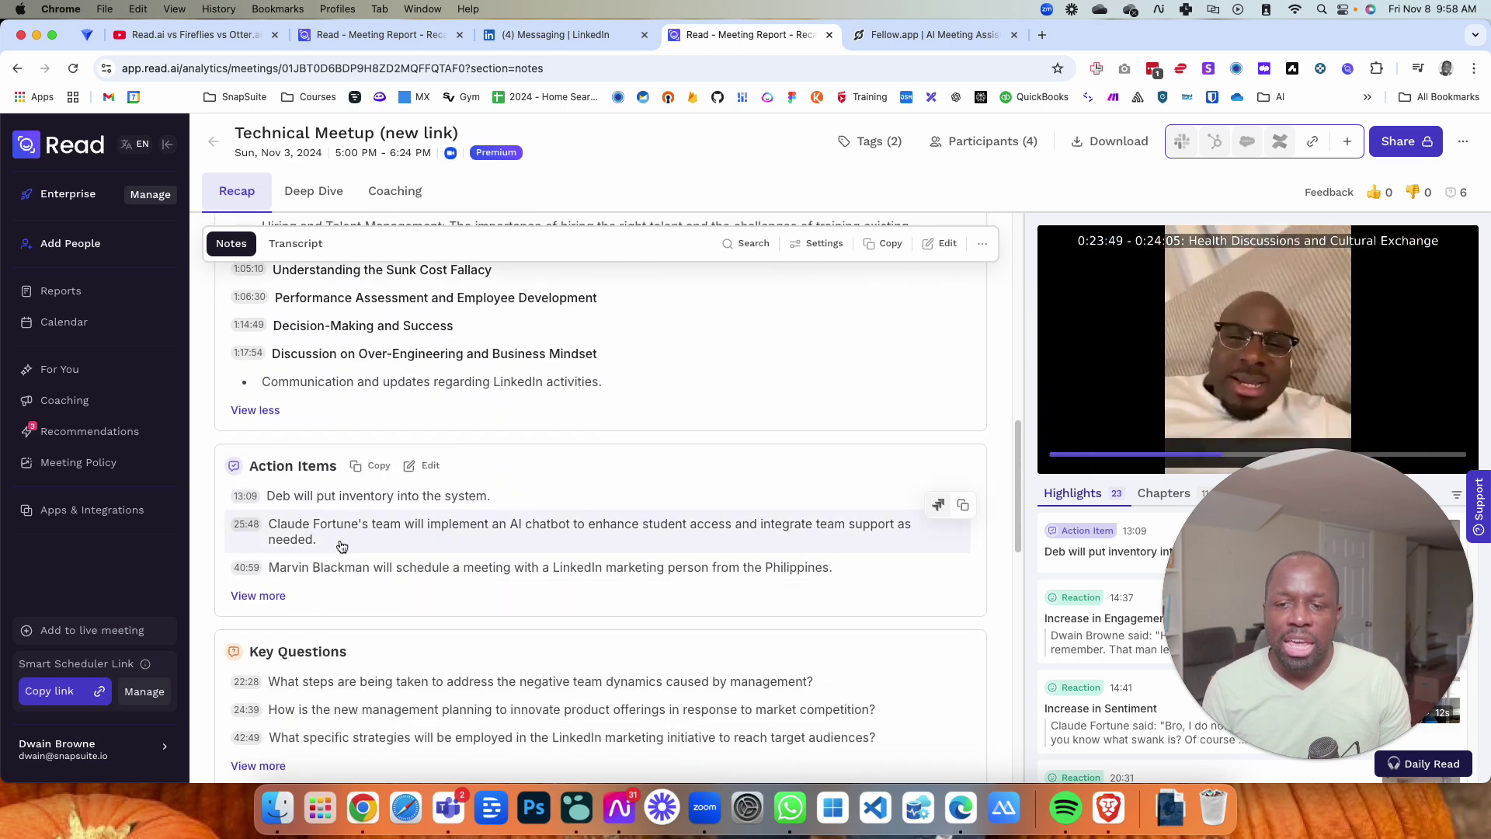
{"action": "left_click", "coordinate": [262, 594]}
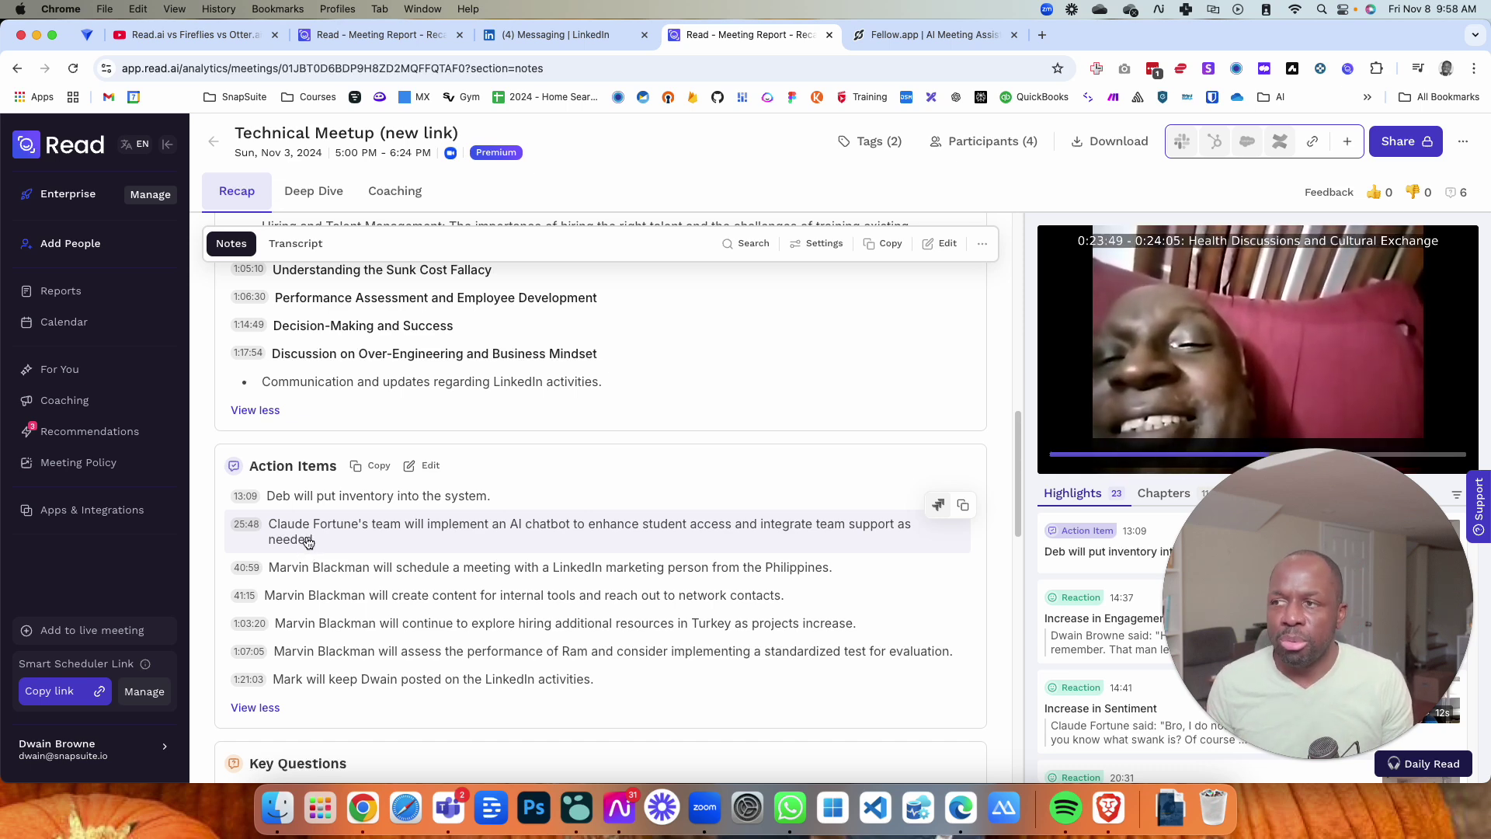
{"action": "scroll", "coordinate": [308, 539], "scroll_direction": "down", "scroll_amount": 5}
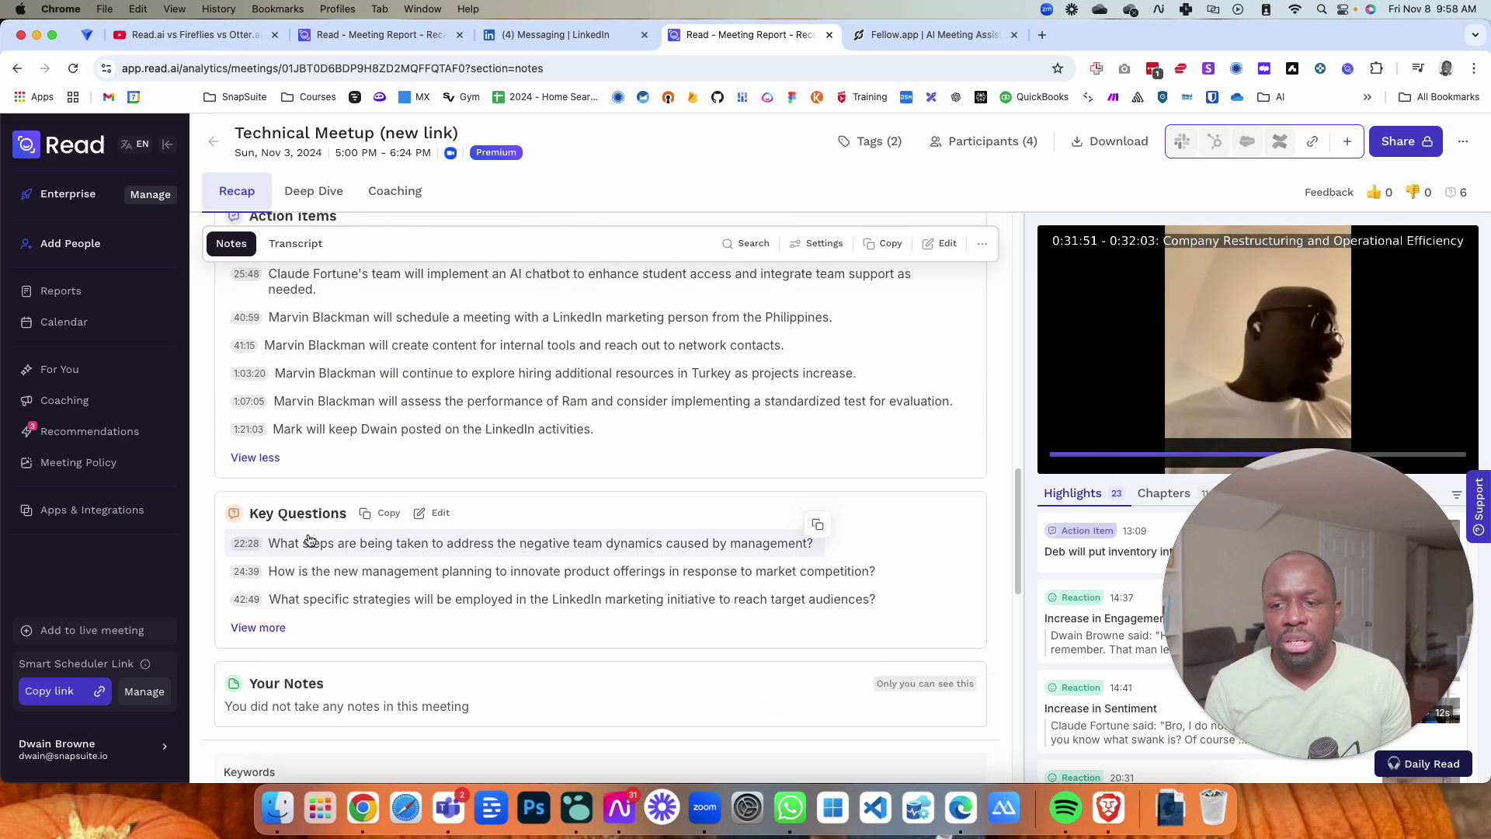
{"action": "left_click", "coordinate": [258, 633]}
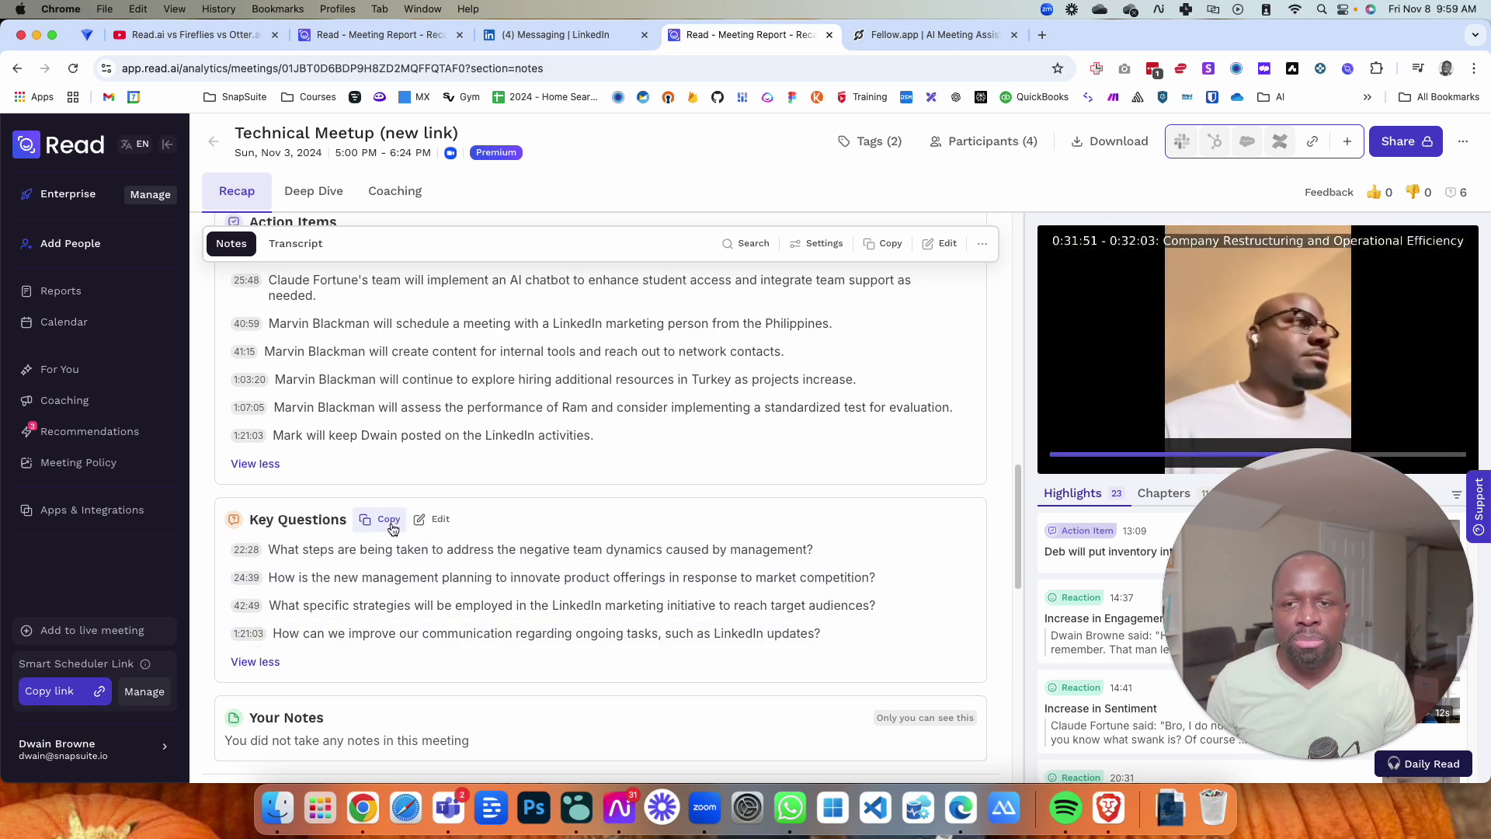
{"action": "scroll", "coordinate": [392, 529], "scroll_direction": "up", "scroll_amount": 10}
{"action": "scroll", "coordinate": [392, 528], "scroll_direction": "up", "scroll_amount": 5}
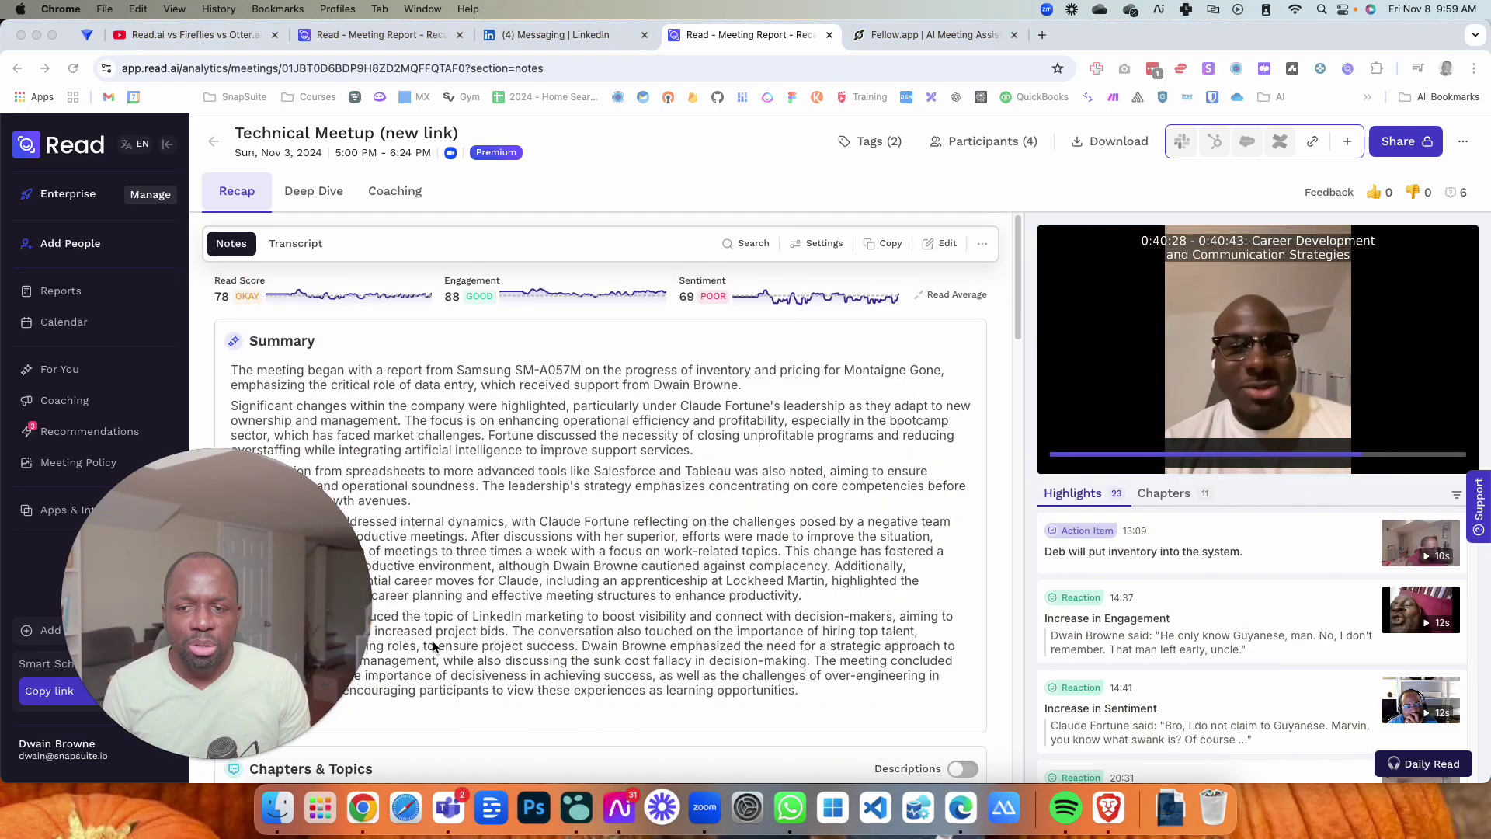
Pause the current clip, play the meeting's Highlights reel, then pause it.
{"action": "left_click", "coordinate": [1126, 344]}
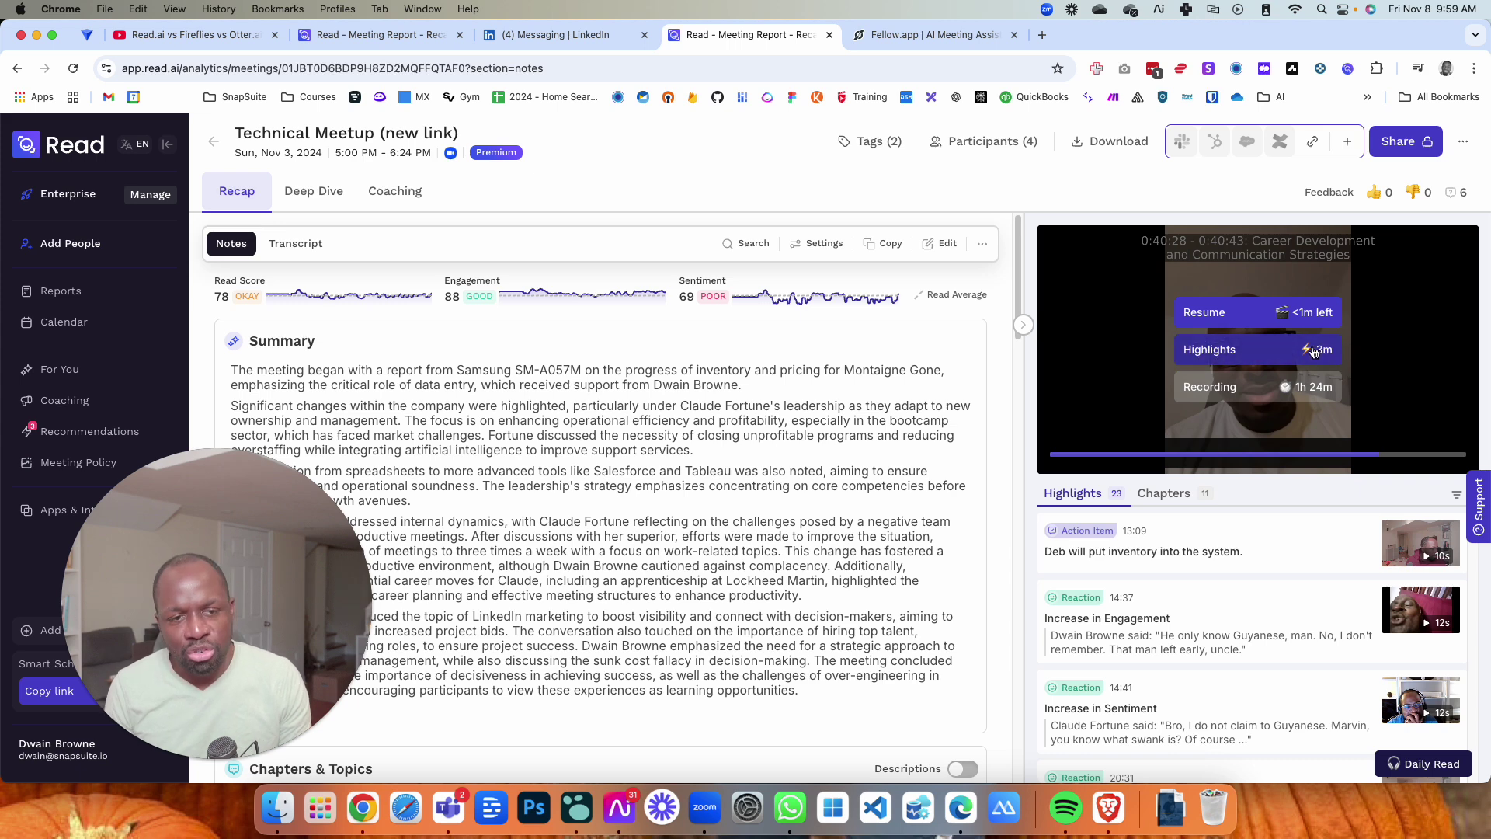
{"action": "left_click", "coordinate": [1237, 358]}
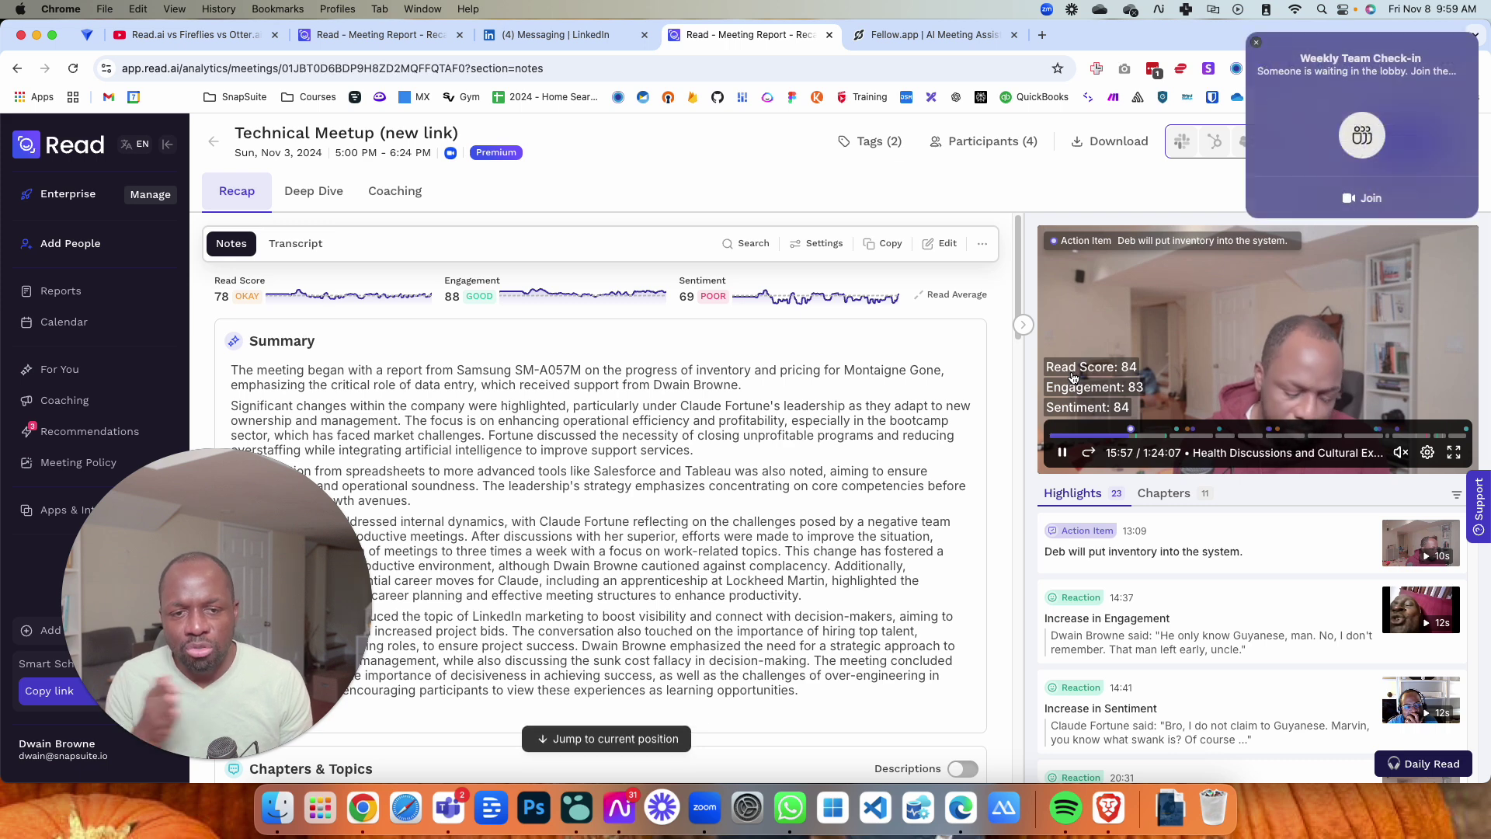
{"action": "left_click", "coordinate": [1164, 364]}
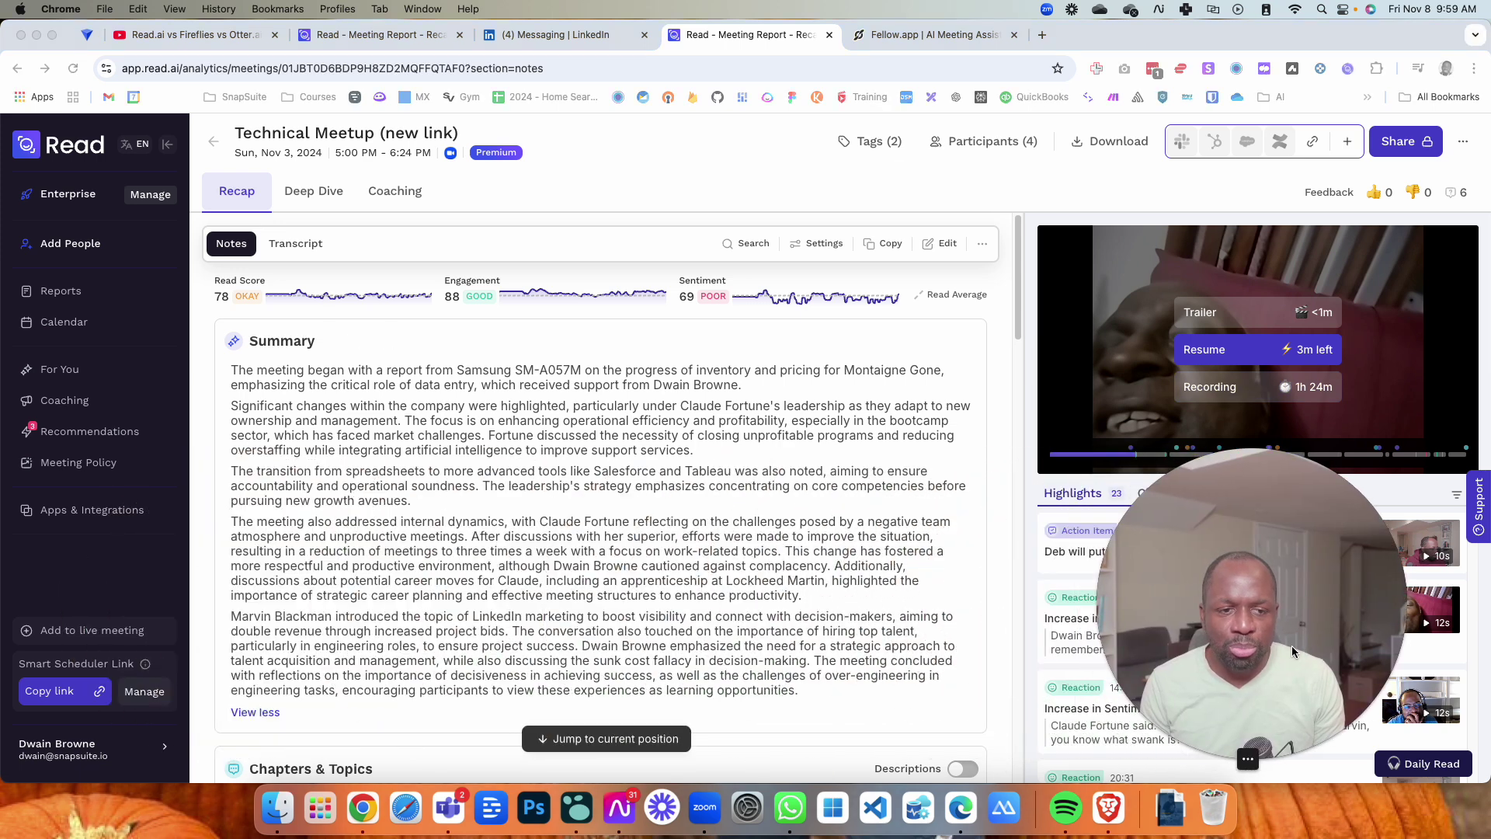
Skim the Transcript, then open Deep Dive showing talk-time shares of 34%, 28%, 24% and 13%.
{"action": "left_click", "coordinate": [295, 243]}
{"action": "scroll", "coordinate": [330, 315], "scroll_direction": "down", "scroll_amount": 10}
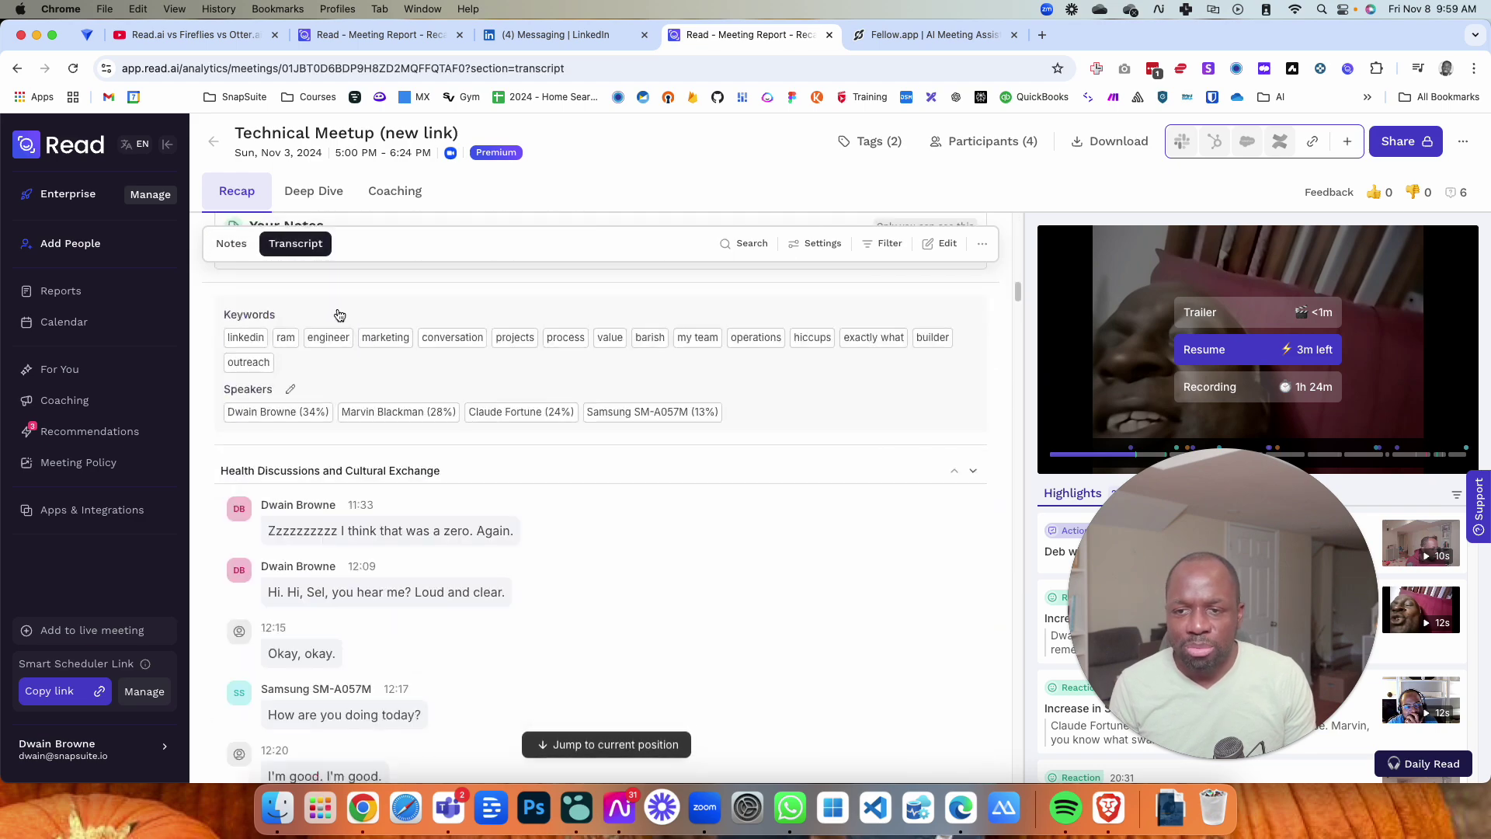
{"action": "scroll", "coordinate": [347, 432], "scroll_direction": "down", "scroll_amount": 10}
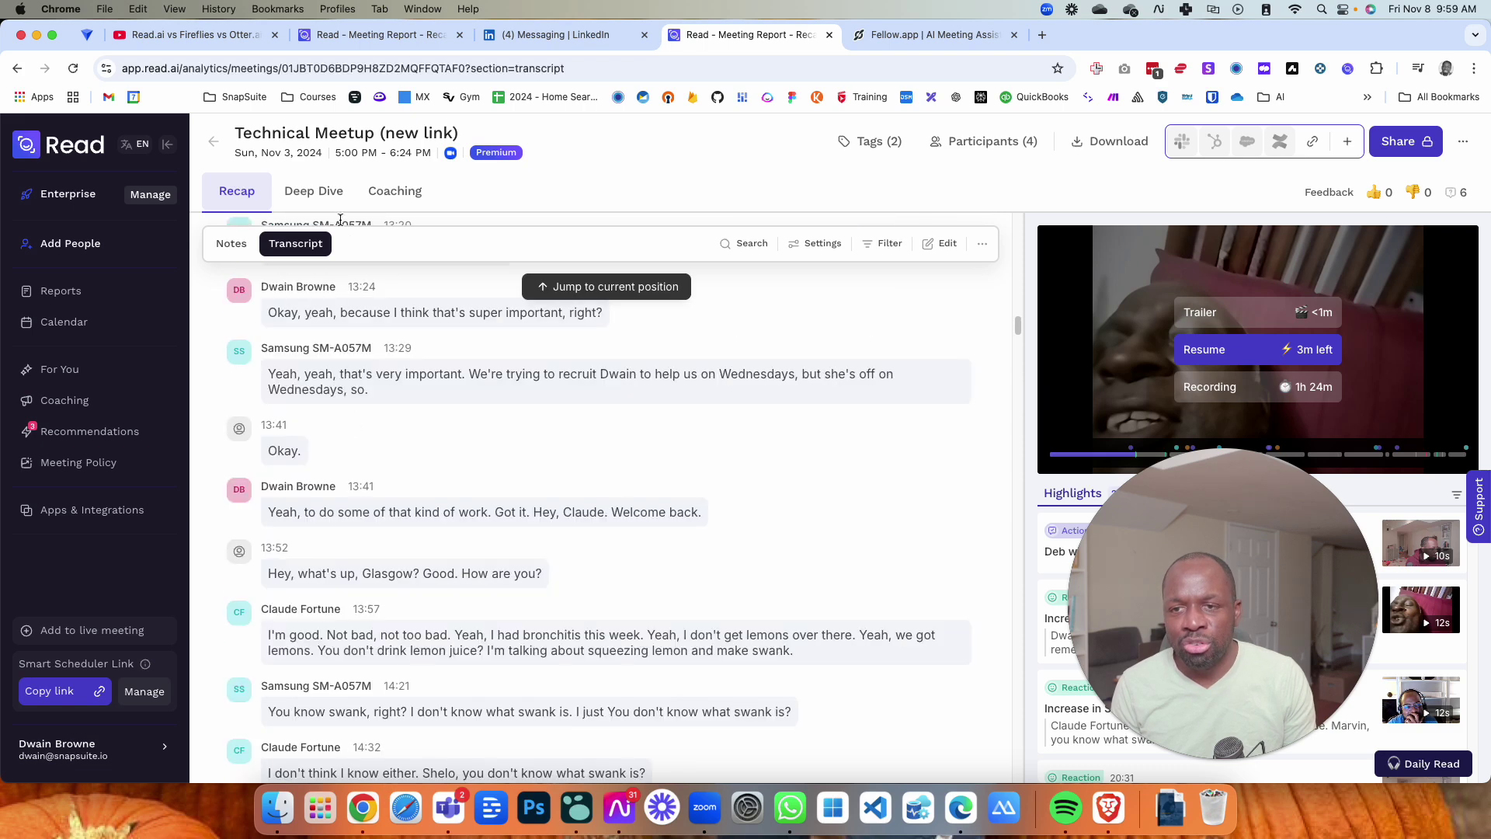
{"action": "left_click", "coordinate": [332, 196]}
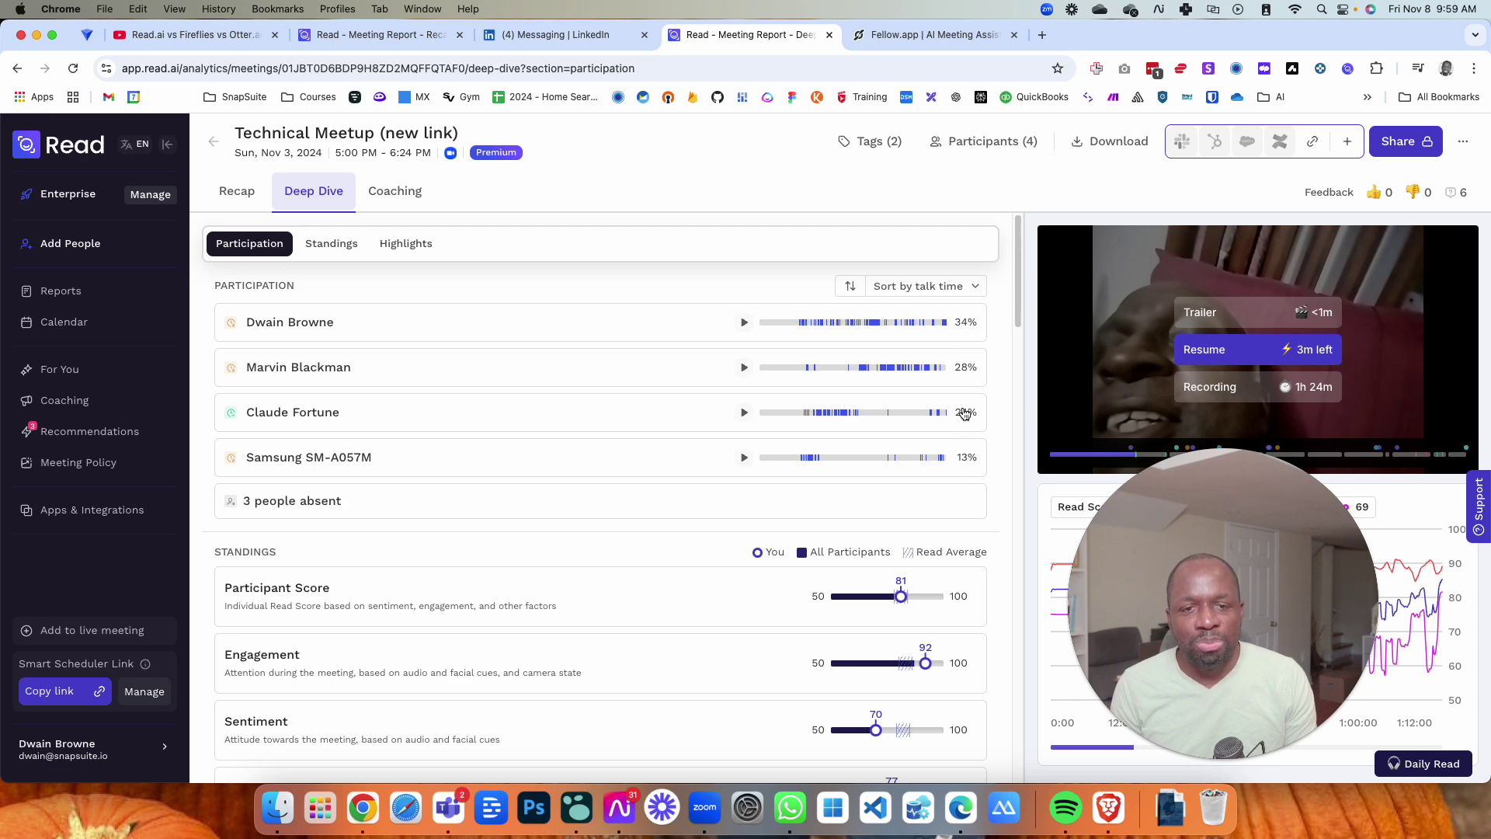
{"action": "scroll", "coordinate": [602, 473], "scroll_direction": "down", "scroll_amount": 3}
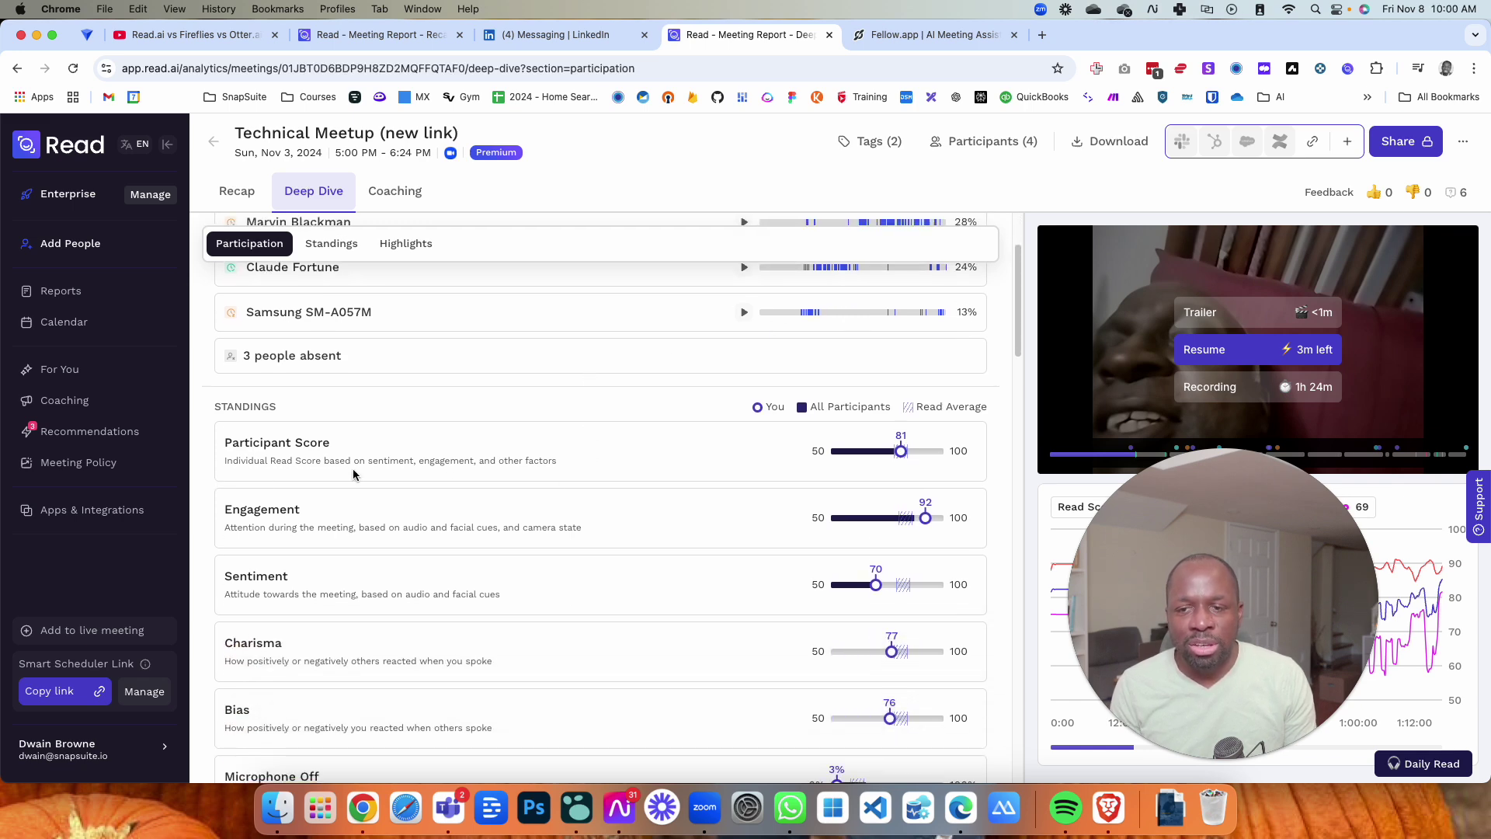
{"action": "scroll", "coordinate": [363, 497], "scroll_direction": "down", "scroll_amount": 1}
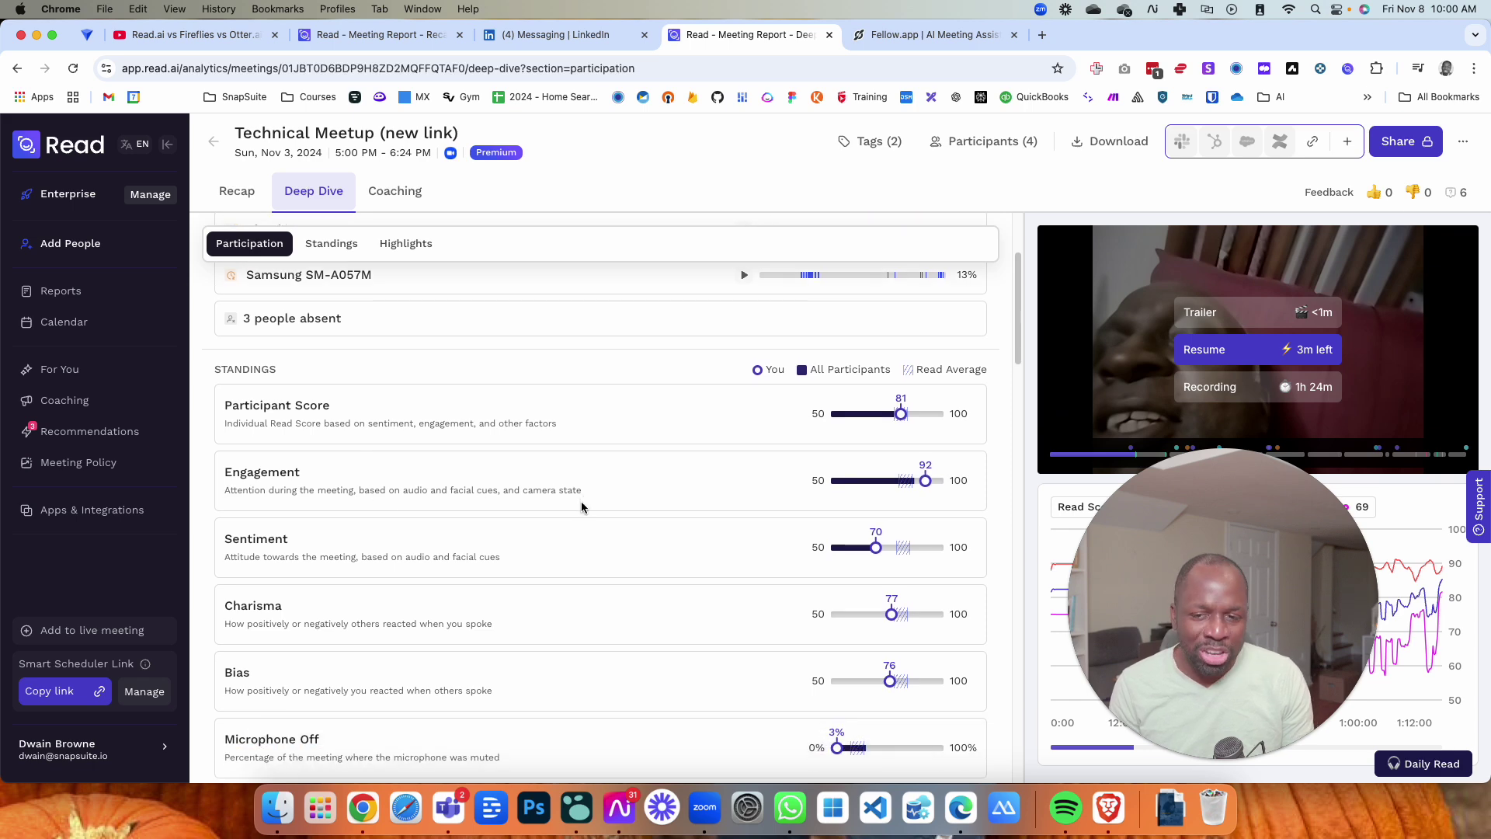
{"action": "scroll", "coordinate": [515, 549], "scroll_direction": "down", "scroll_amount": 2}
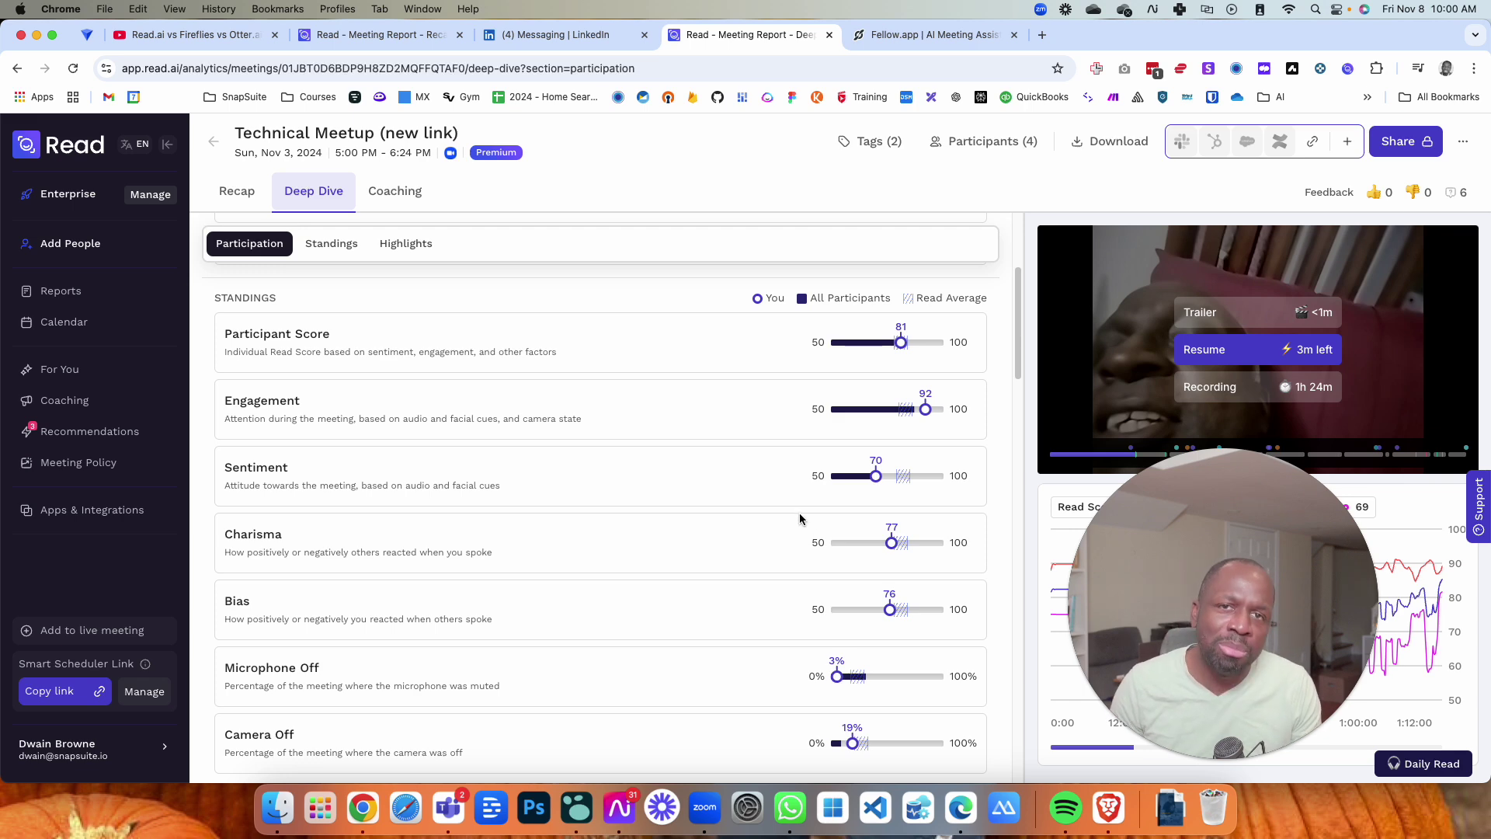
{"action": "left_click_drag", "start_coordinate": [1129, 608], "coordinate": [78, 608]}
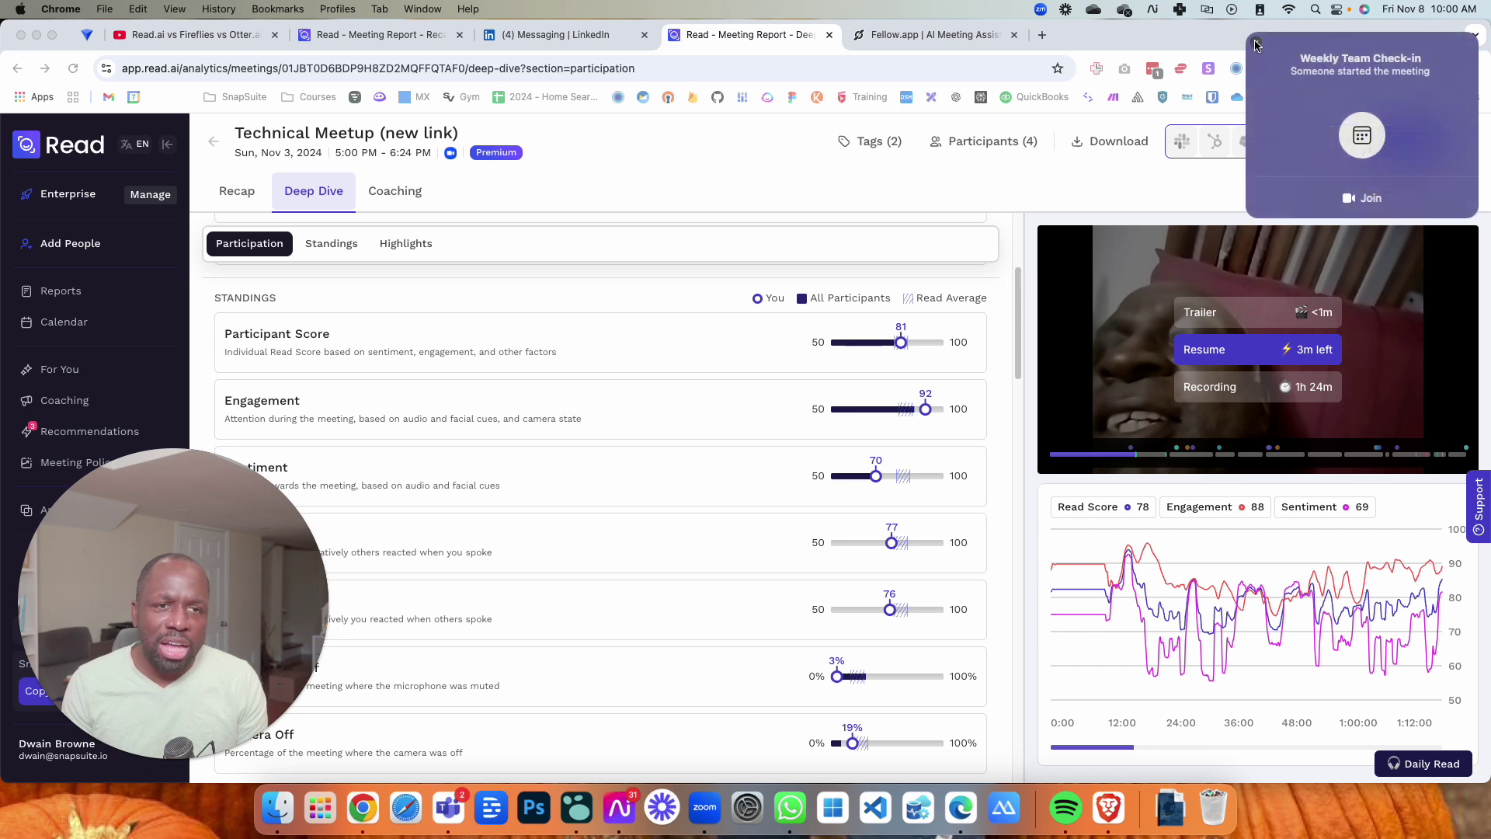
{"action": "left_click", "coordinate": [1255, 44]}
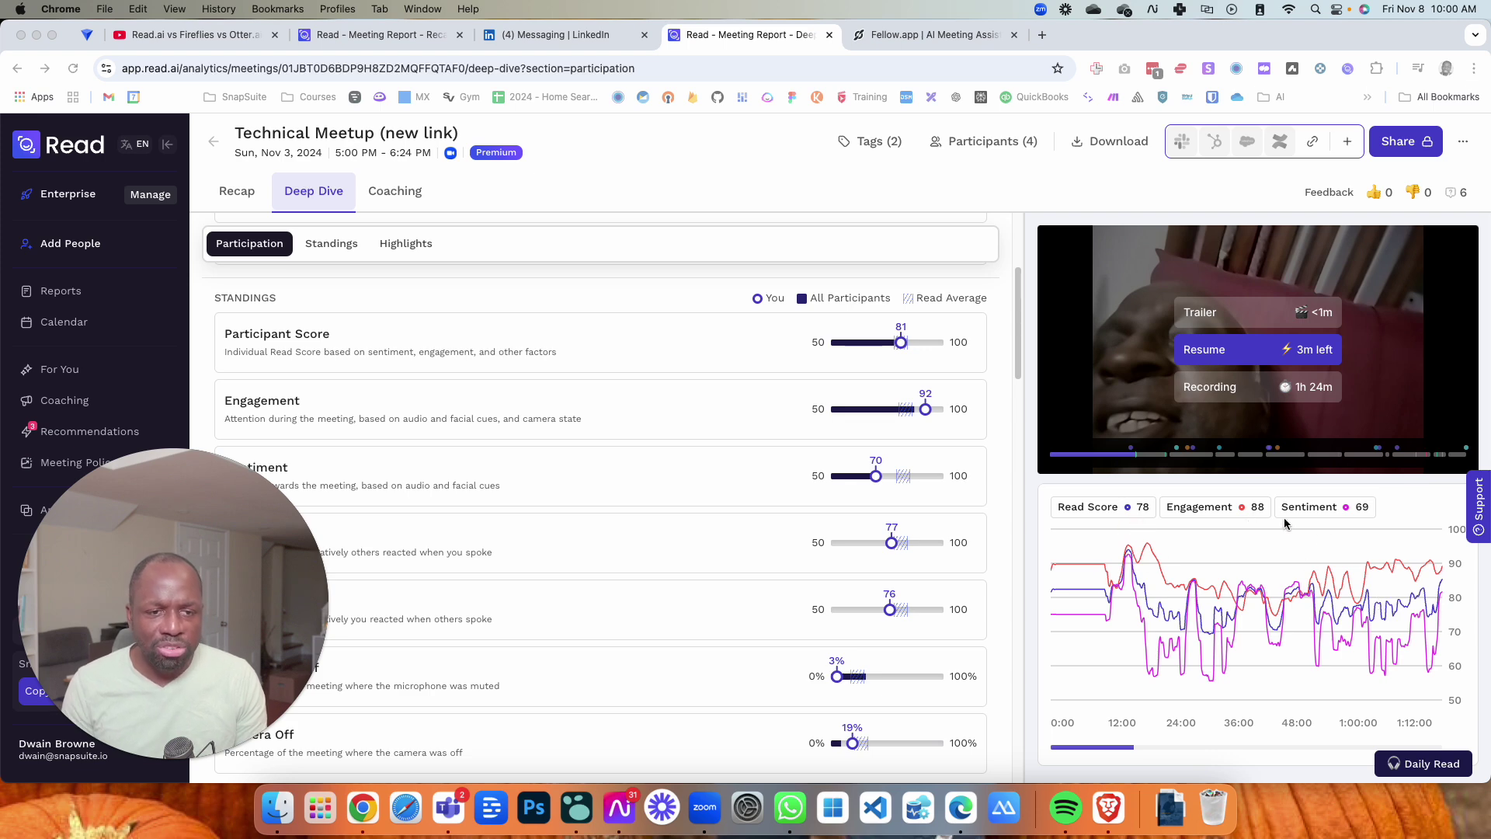
{"action": "scroll", "coordinate": [482, 357], "scroll_direction": "up", "scroll_amount": 4}
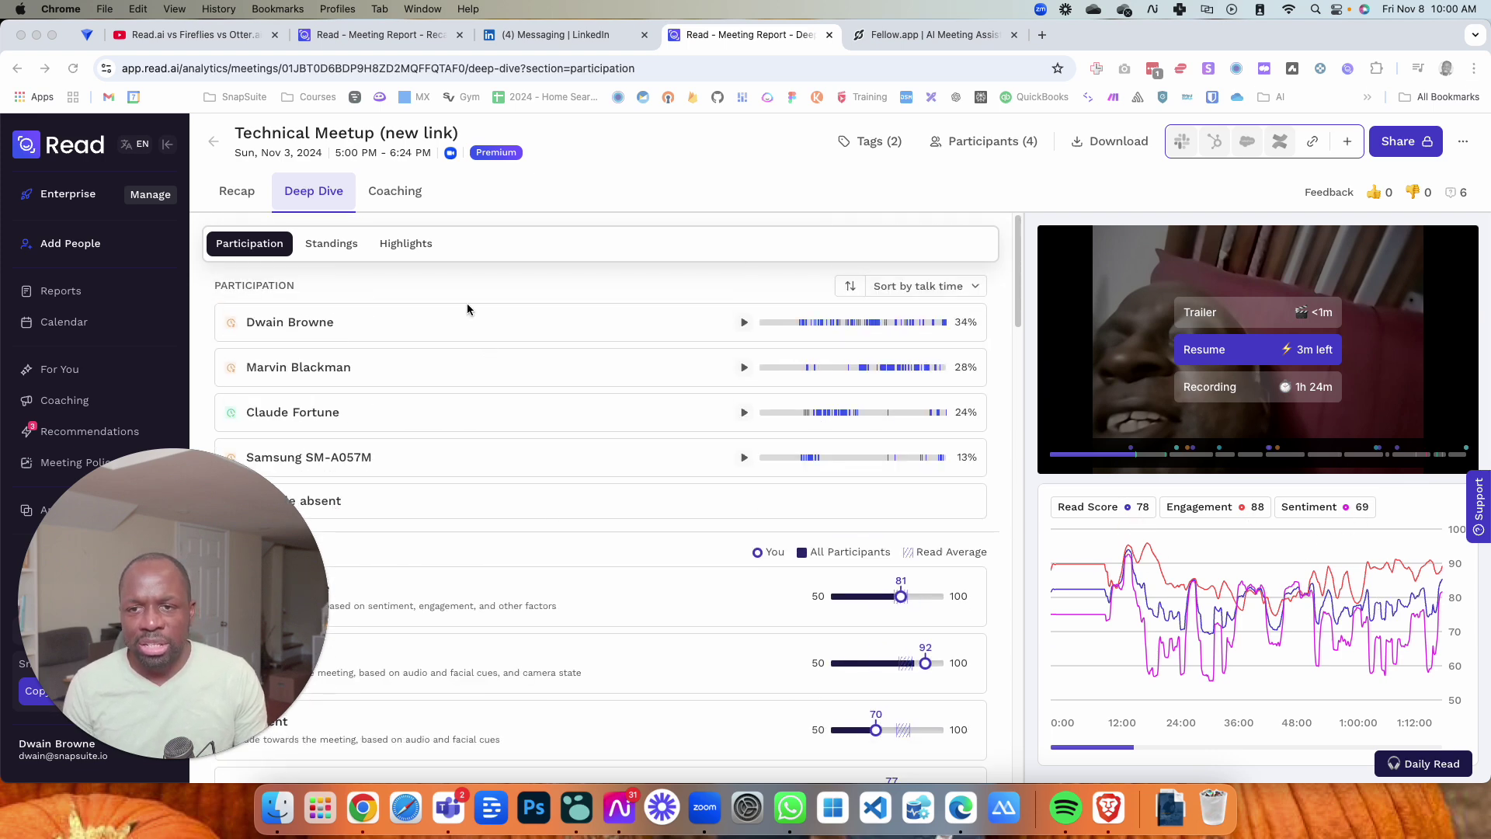
{"action": "left_click", "coordinate": [423, 245]}
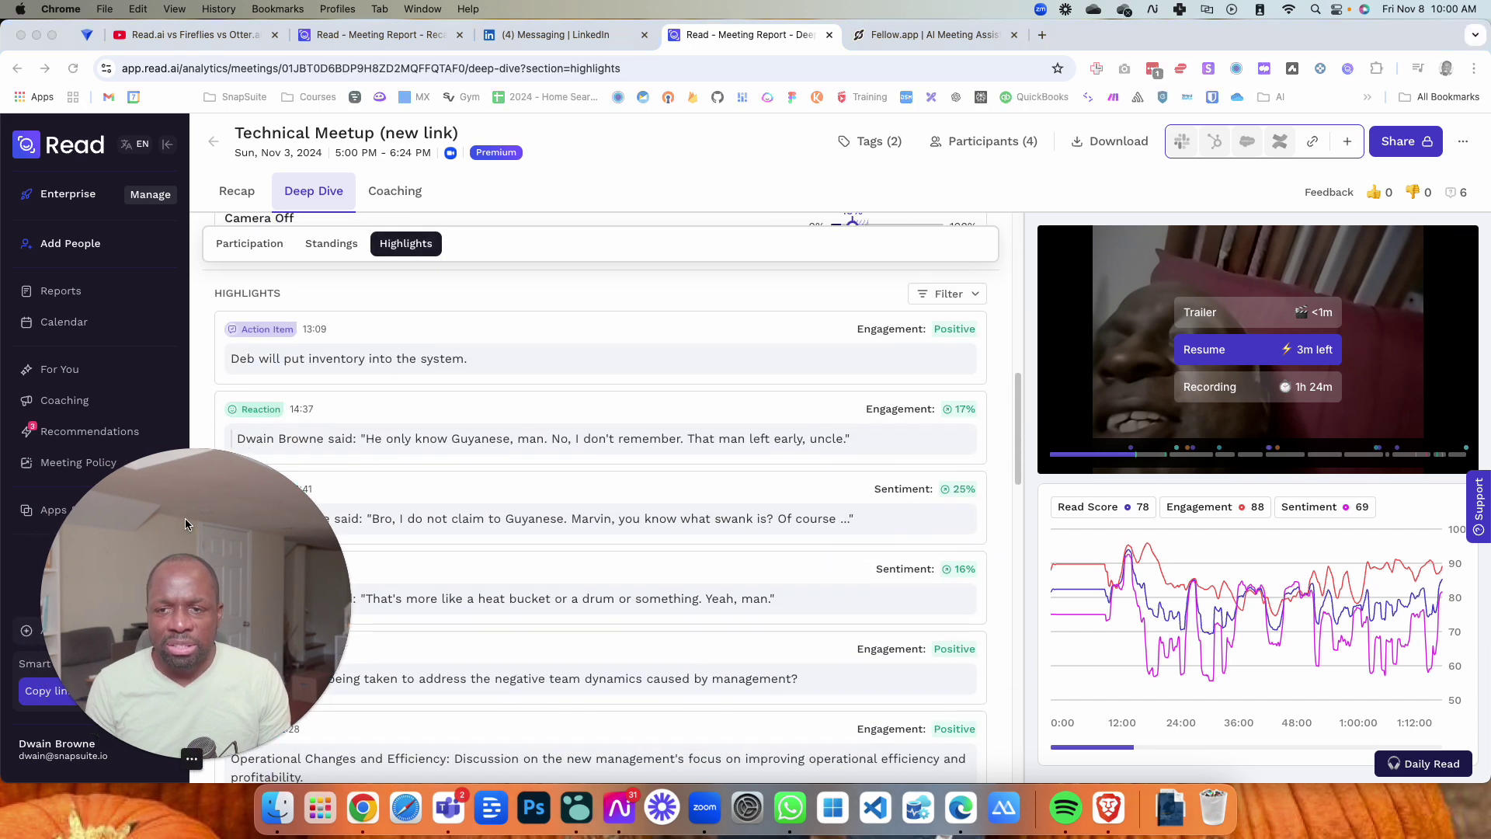
{"action": "scroll", "coordinate": [404, 458], "scroll_direction": "down", "scroll_amount": 5}
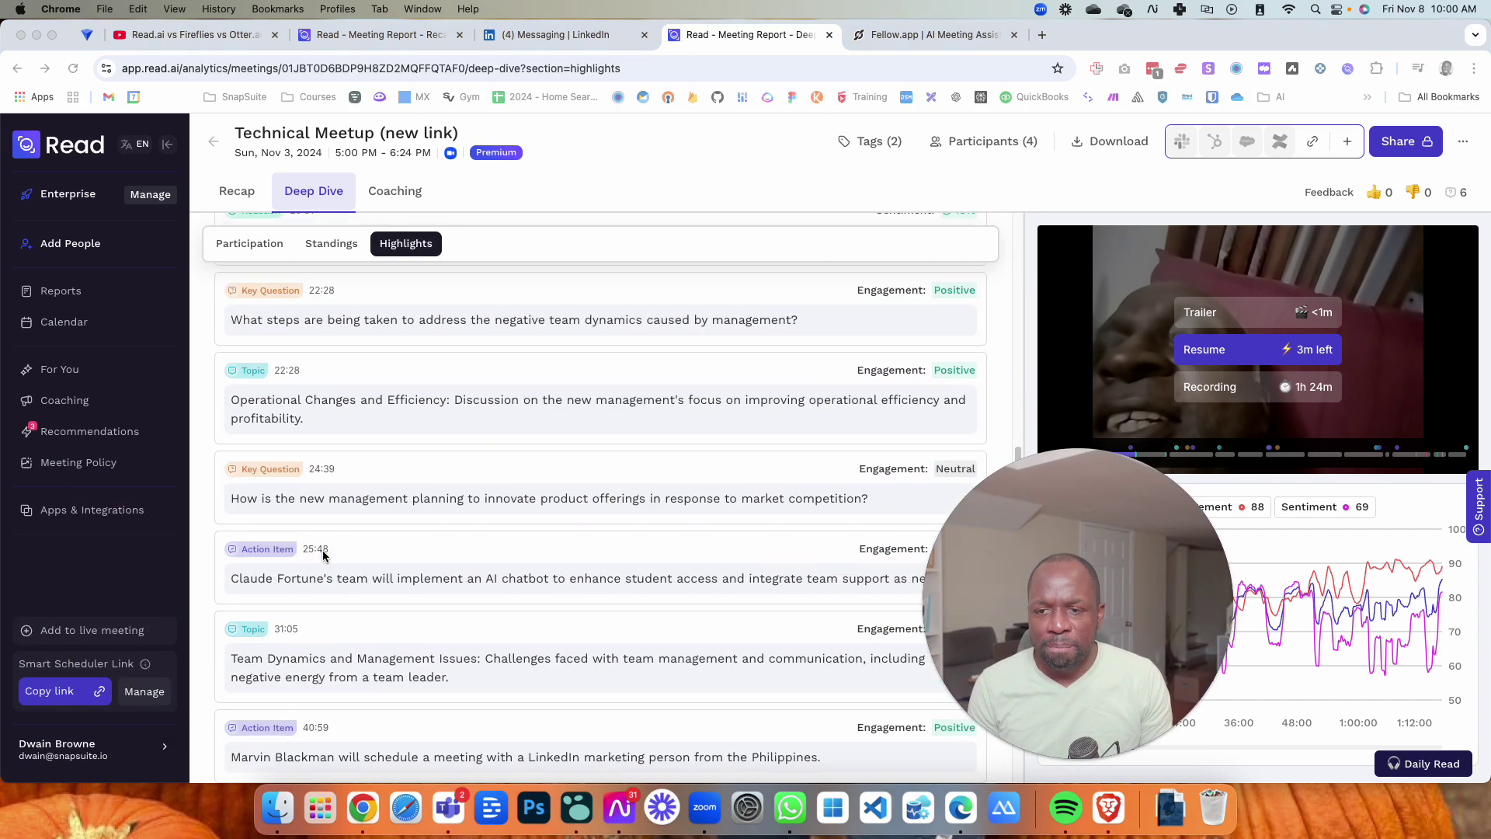
{"action": "scroll", "coordinate": [616, 522], "scroll_direction": "up", "scroll_amount": 10}
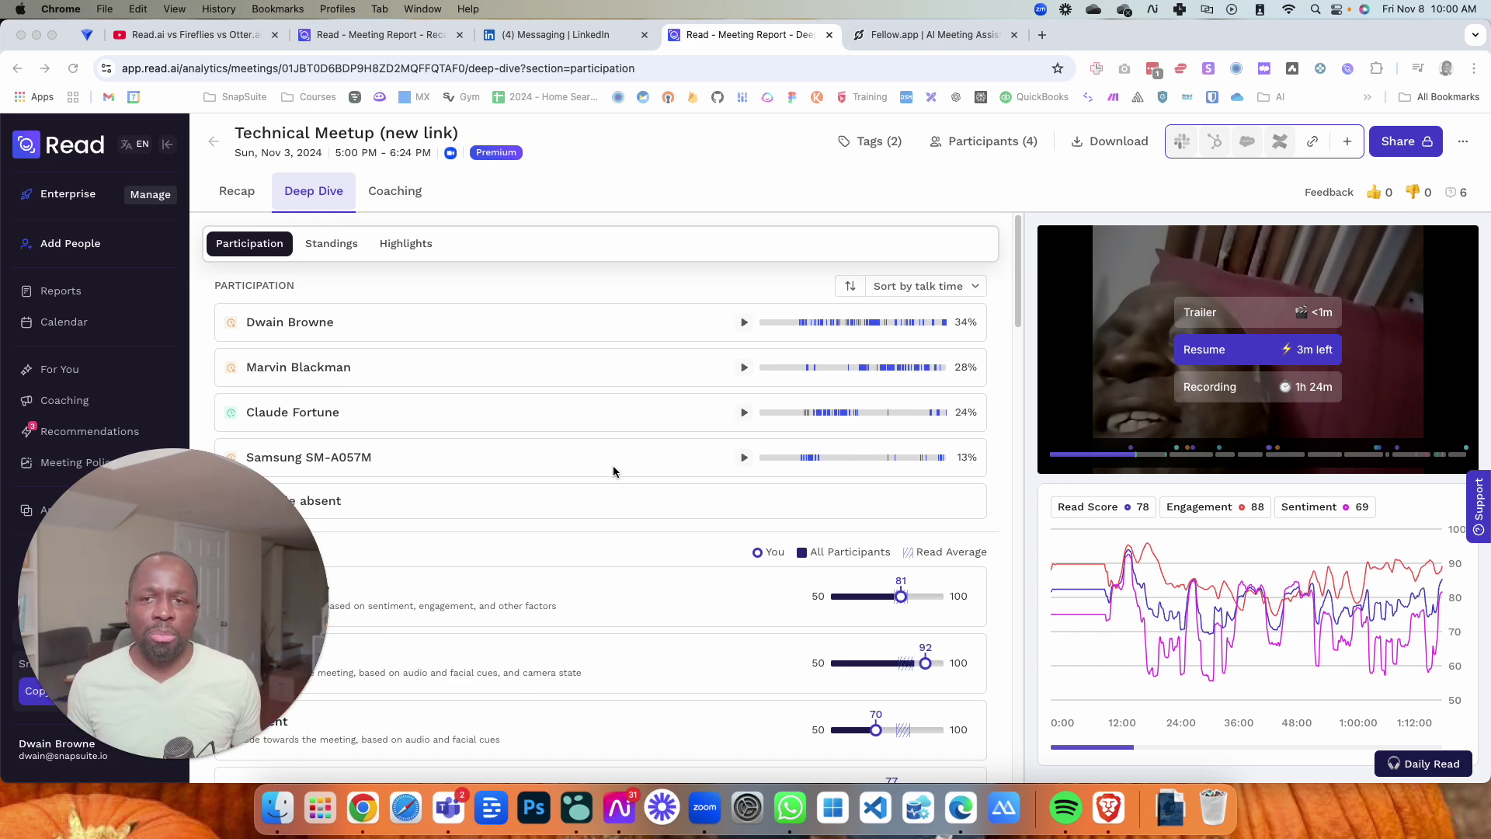
{"action": "mouse_move", "coordinate": [156, 589]}
{"action": "left_click_drag", "start_coordinate": [156, 590], "coordinate": [1320, 710]}
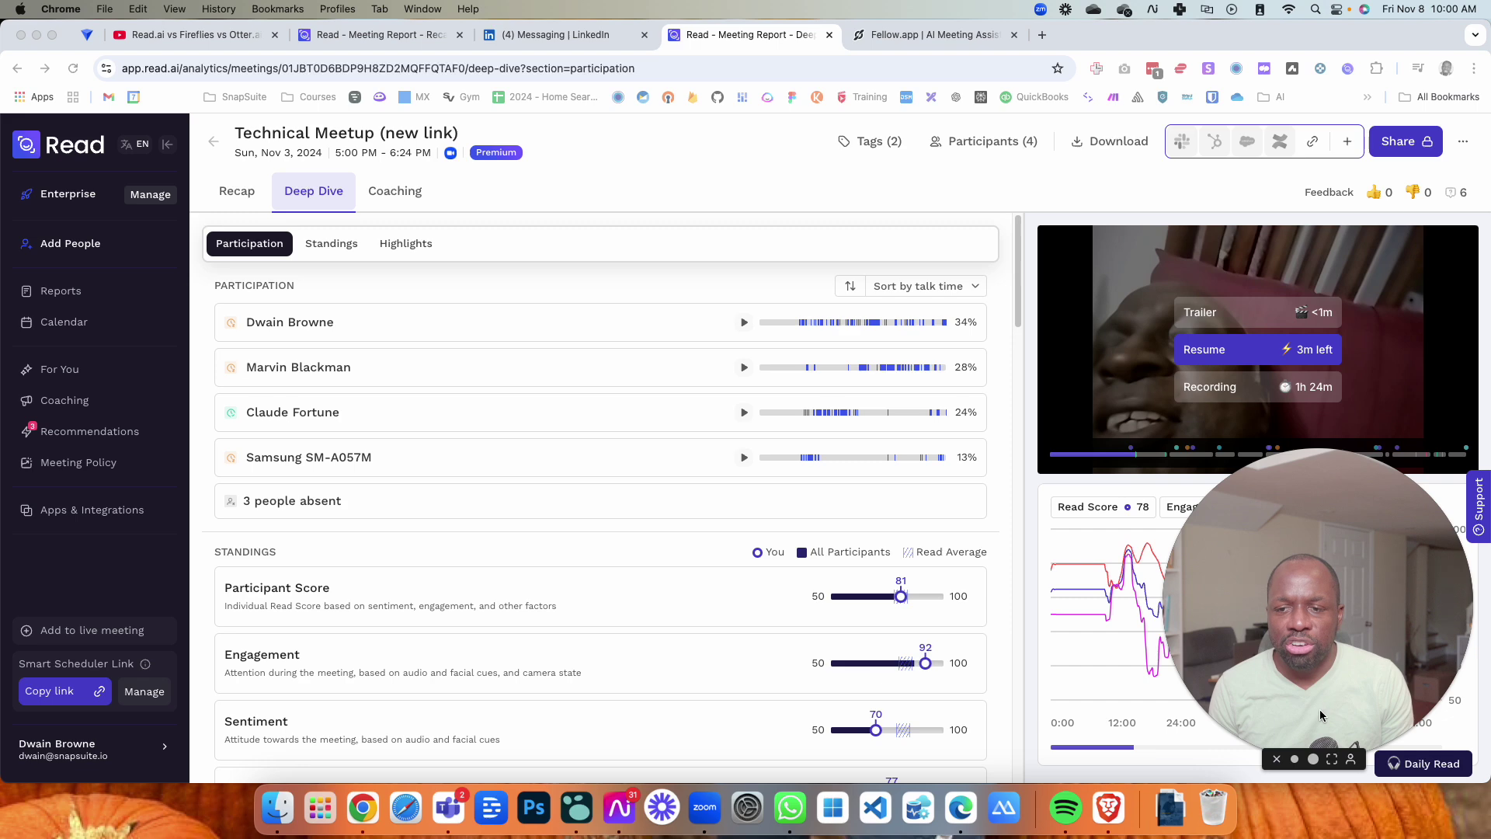
Open Apps & Integrations to see the Google Calendar connection, then bring up Zoom Workplace.
{"action": "left_click", "coordinate": [113, 514]}
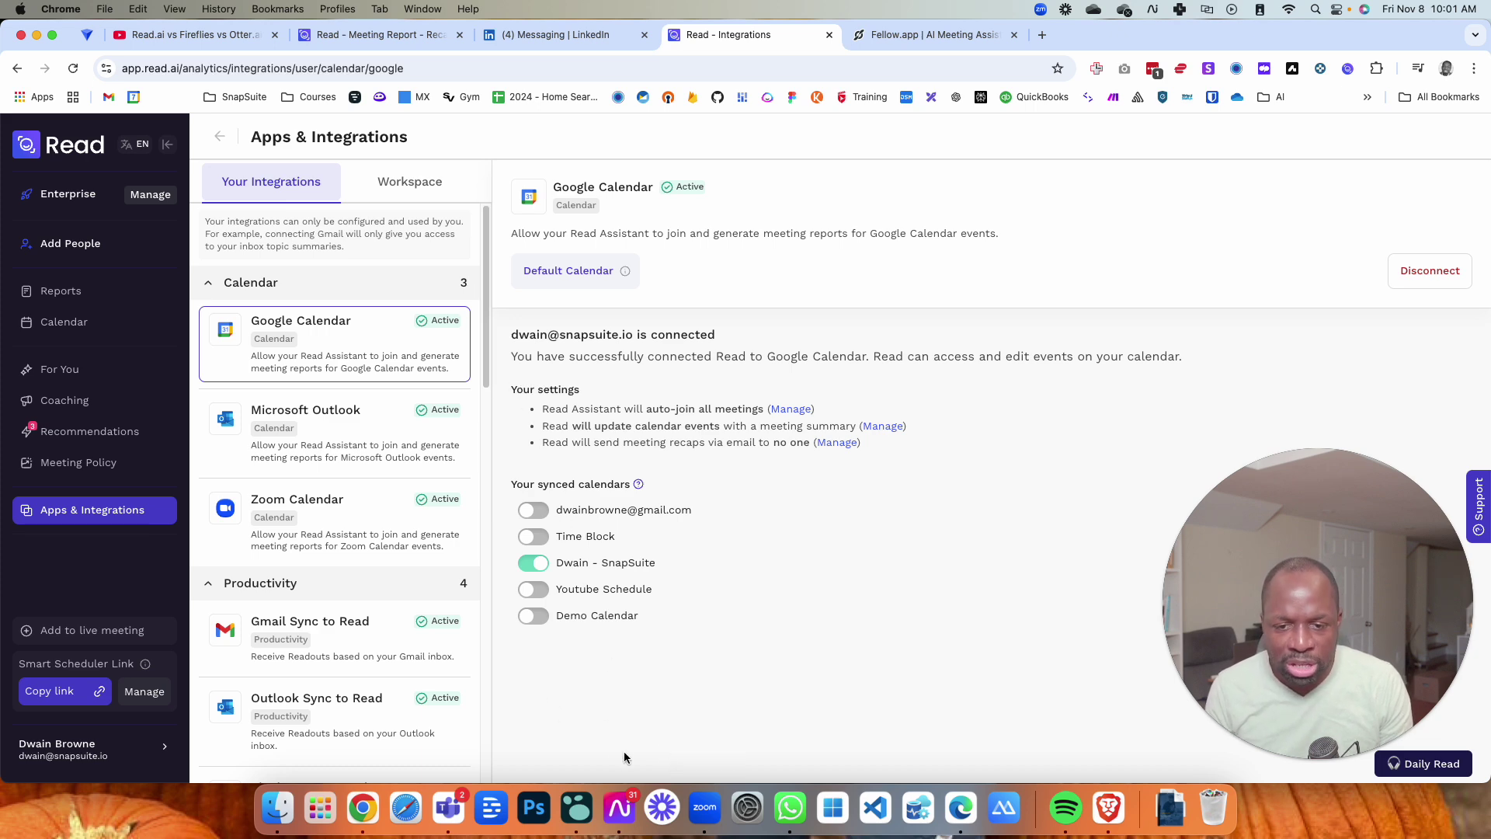
{"action": "left_click", "coordinate": [703, 811]}
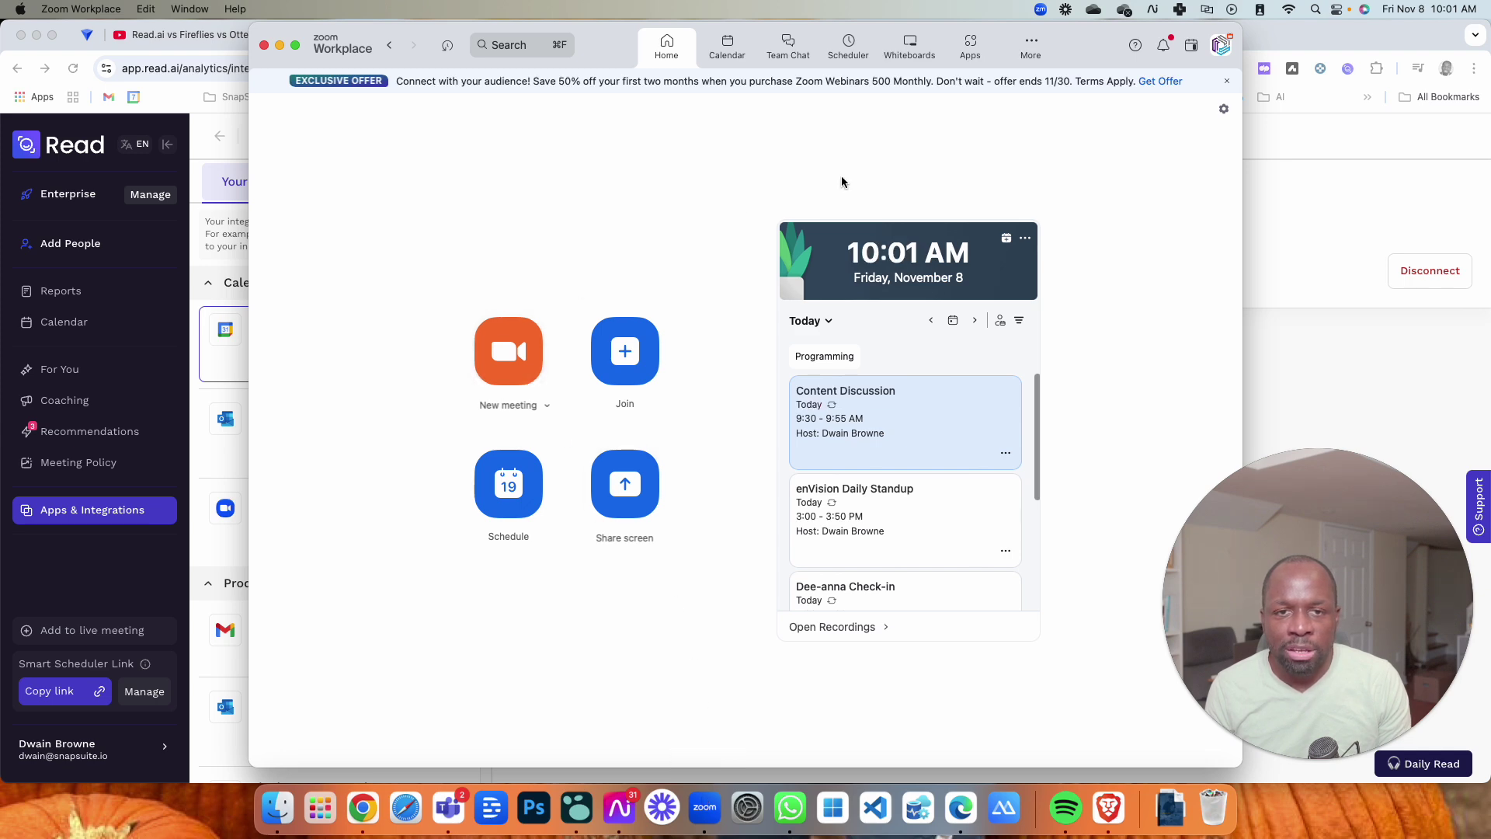
Check Zoom's installed Apps, return to Home, and start a new instant meeting.
{"action": "left_click", "coordinate": [980, 57]}
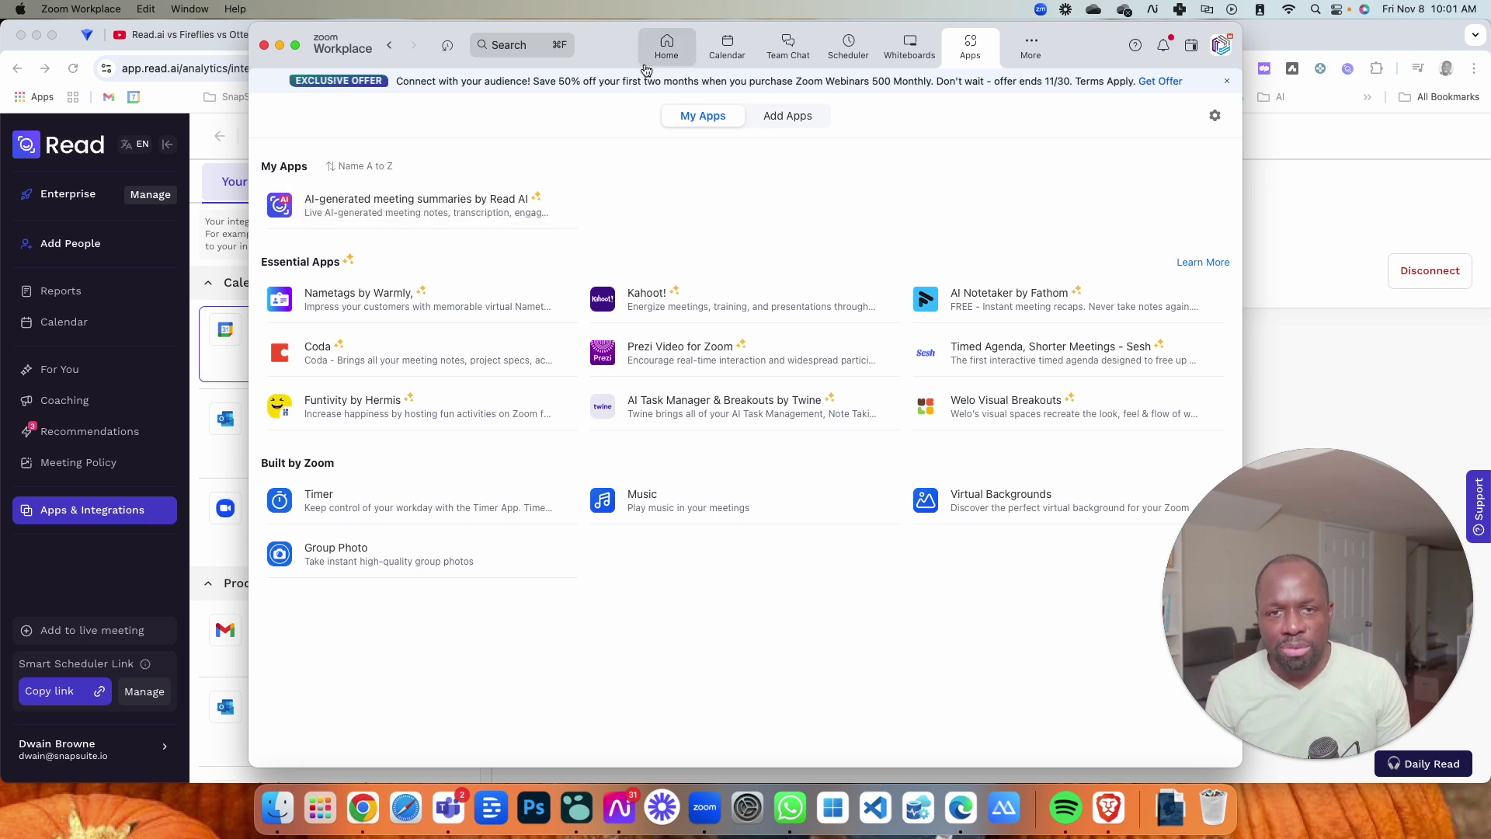
{"action": "left_click", "coordinate": [666, 47]}
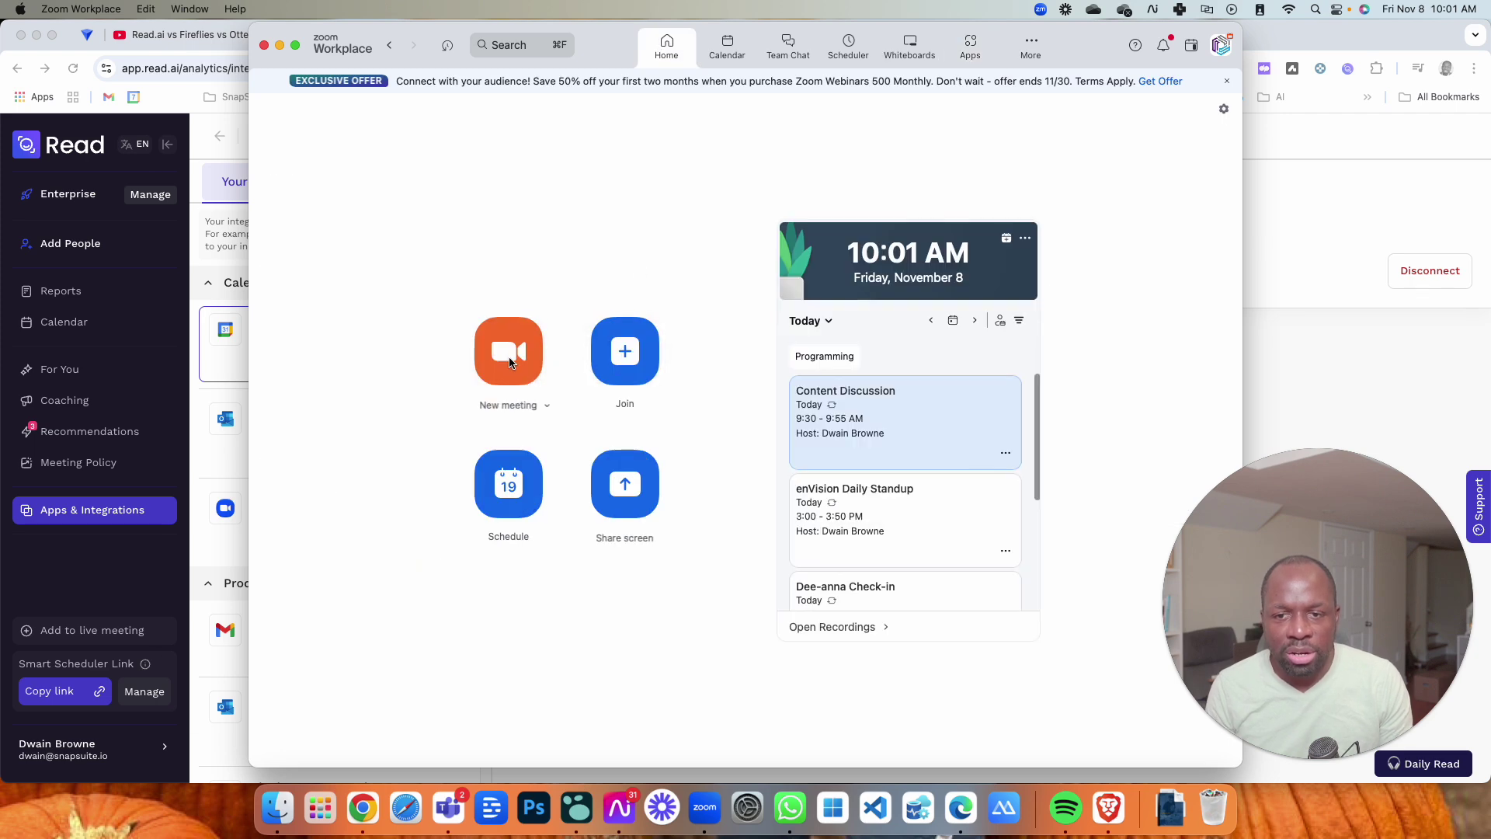
{"action": "left_click", "coordinate": [509, 362]}
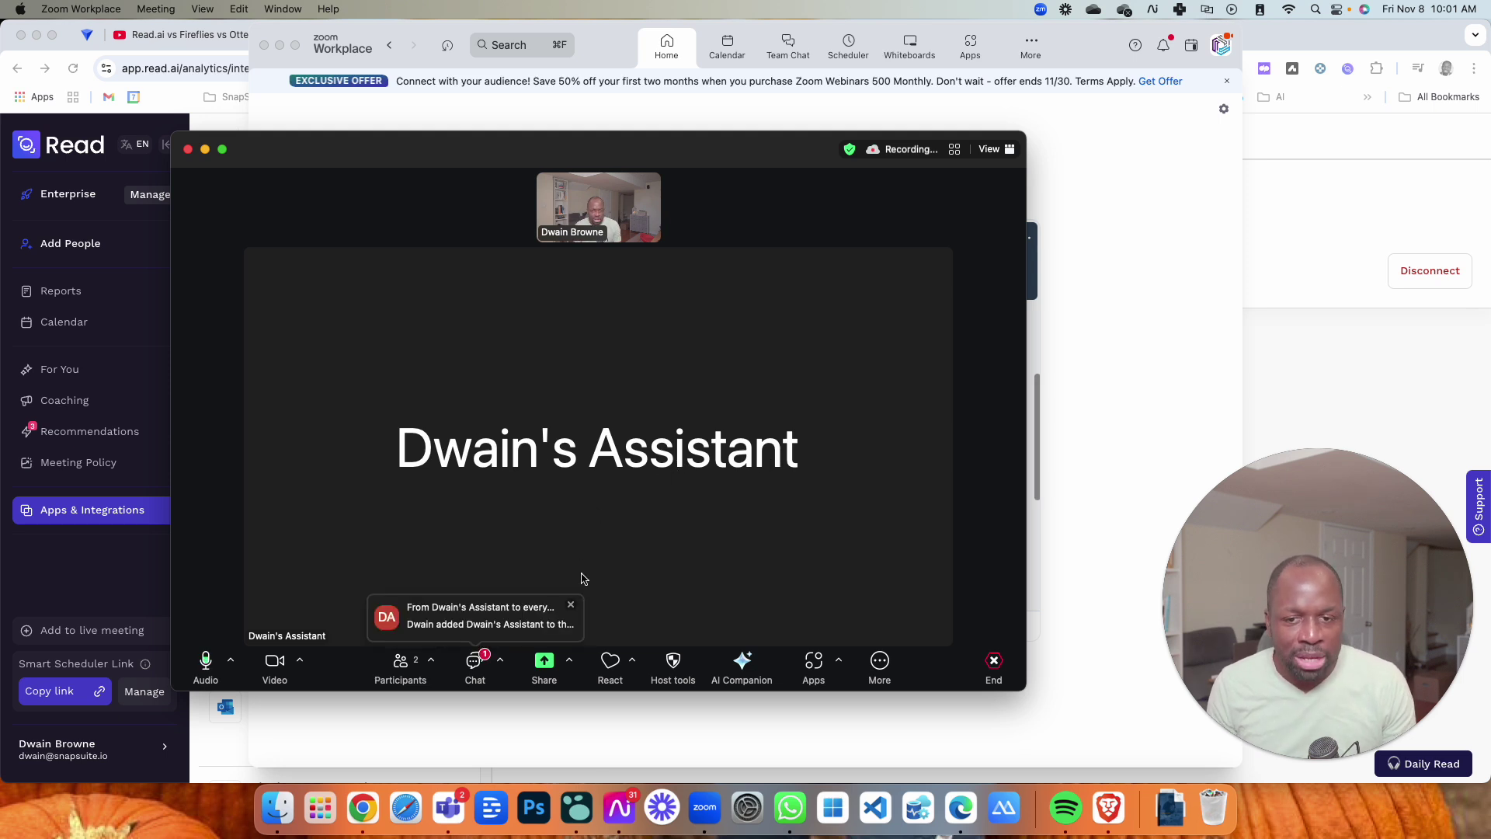
Dismiss the chat notice, pin your own video, and end the Zoom meeting for all participants.
{"action": "left_click", "coordinate": [572, 606]}
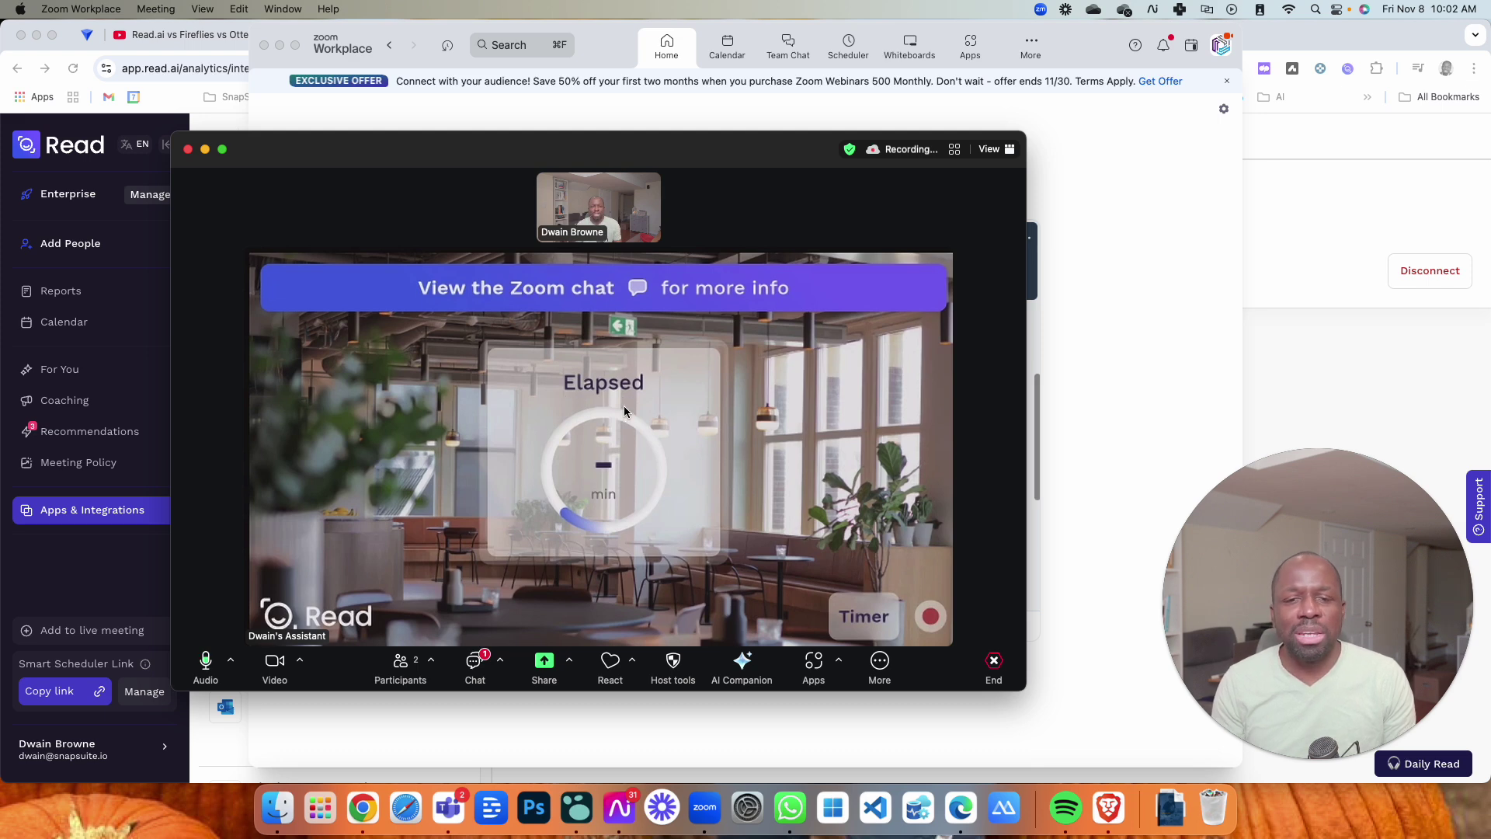
{"action": "double_click", "coordinate": [595, 206]}
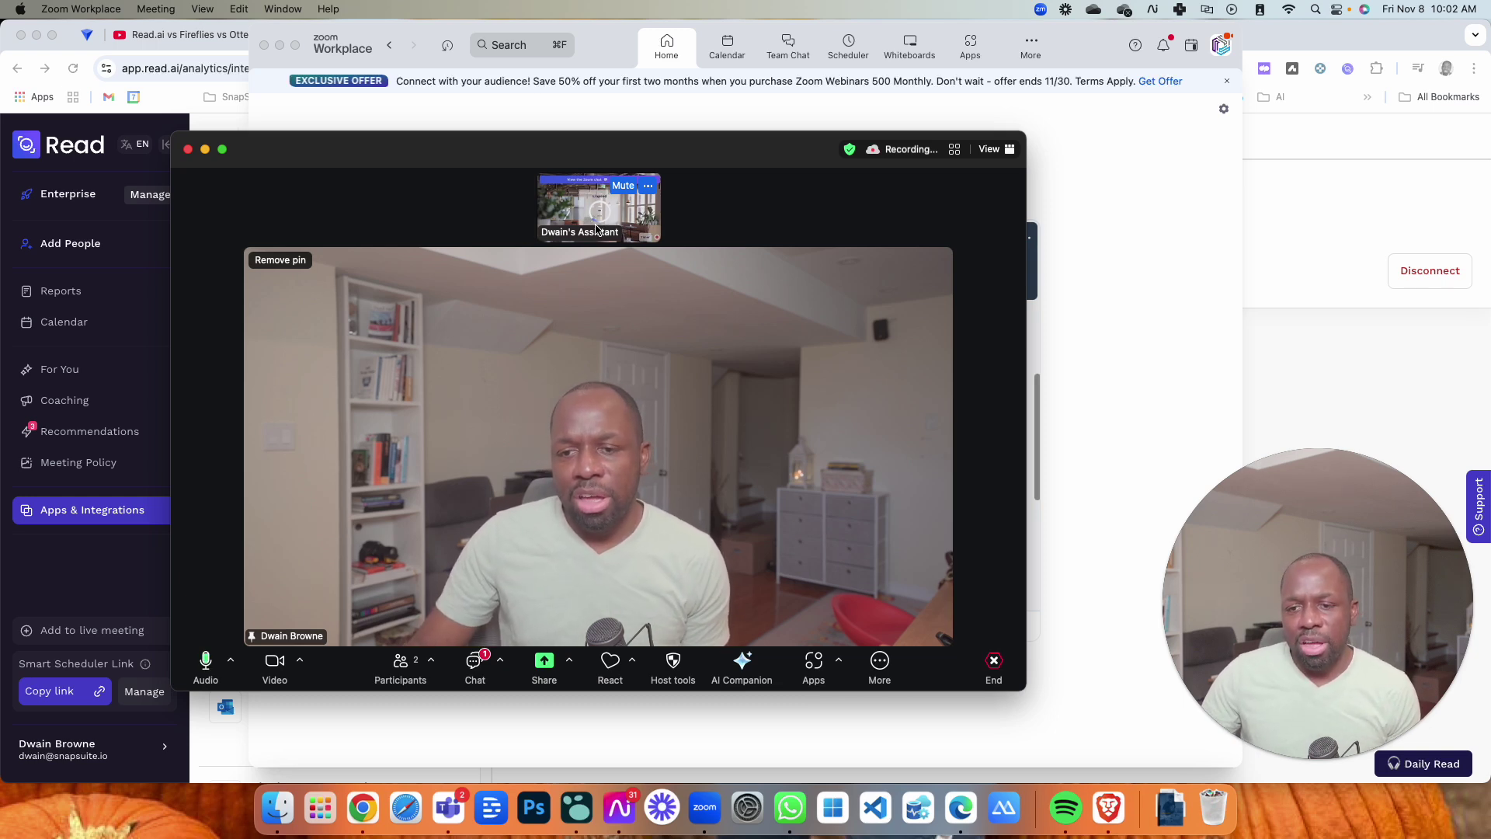
{"action": "left_click", "coordinate": [187, 148]}
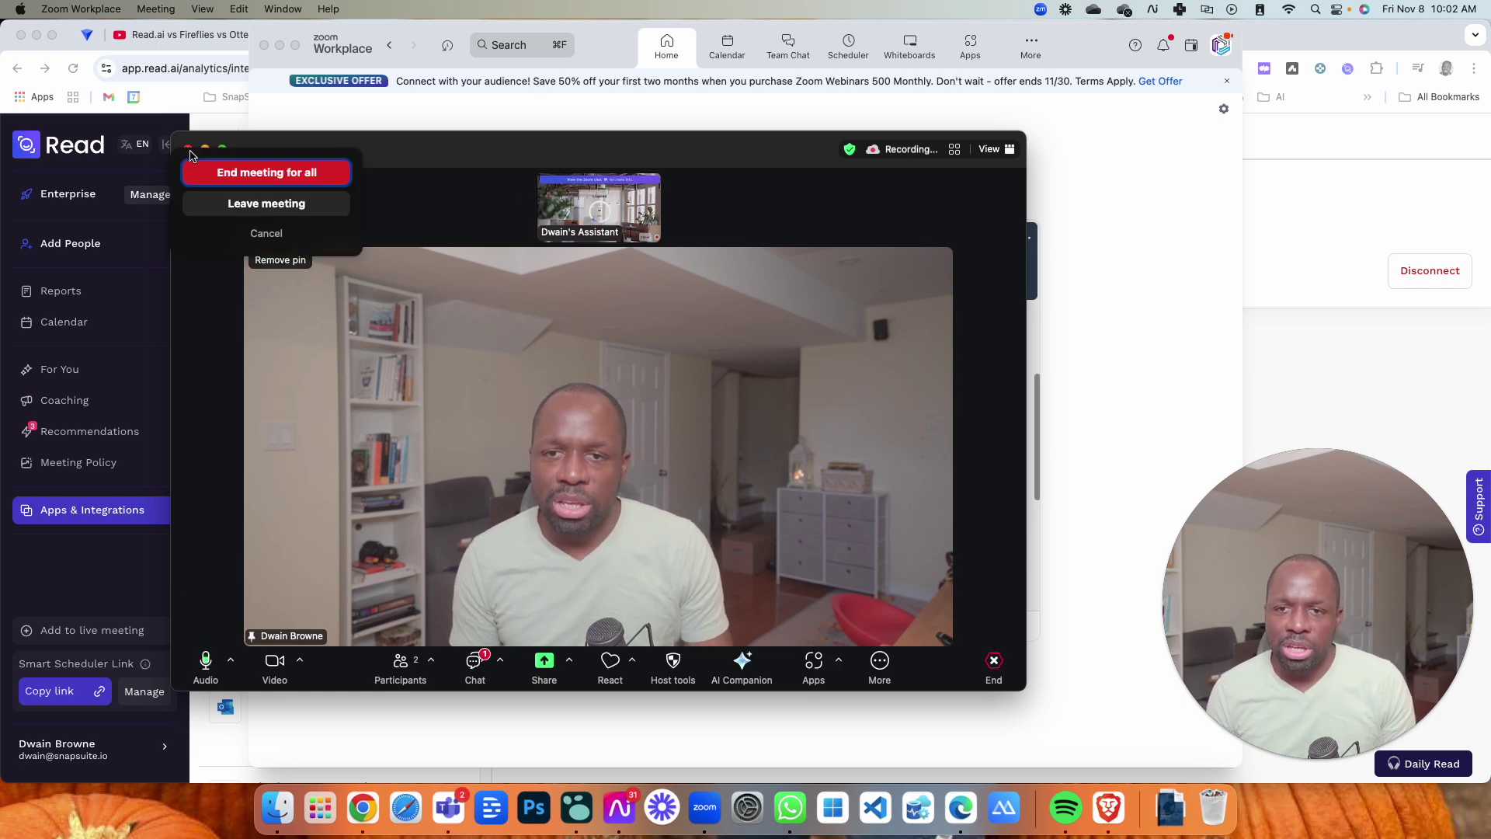
{"action": "left_click", "coordinate": [267, 172]}
Close the newest recording folder window and minimize the remaining Finder window.
{"action": "left_click", "coordinate": [279, 46]}
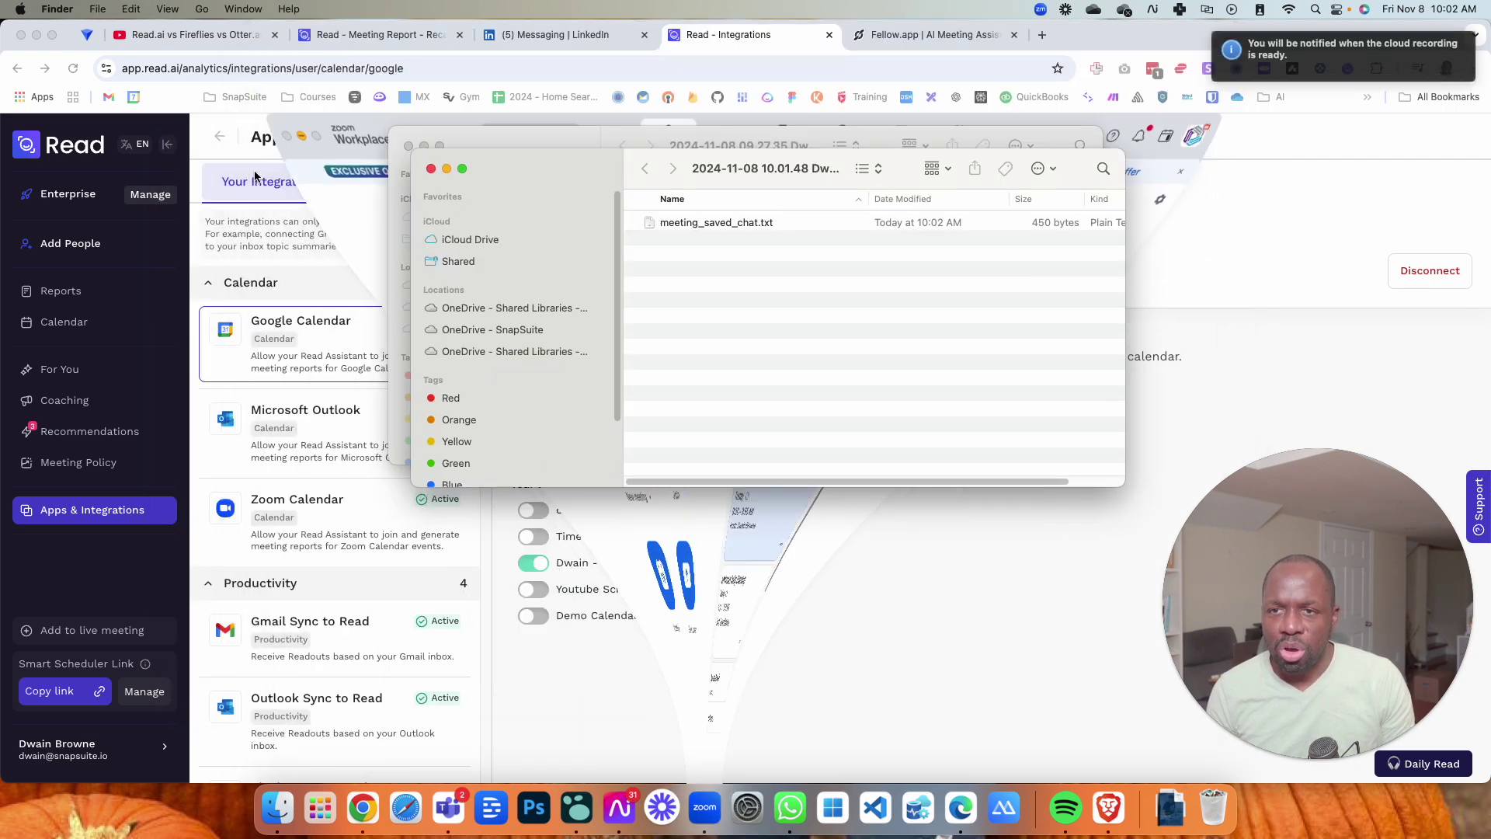
{"action": "left_click", "coordinate": [431, 168]}
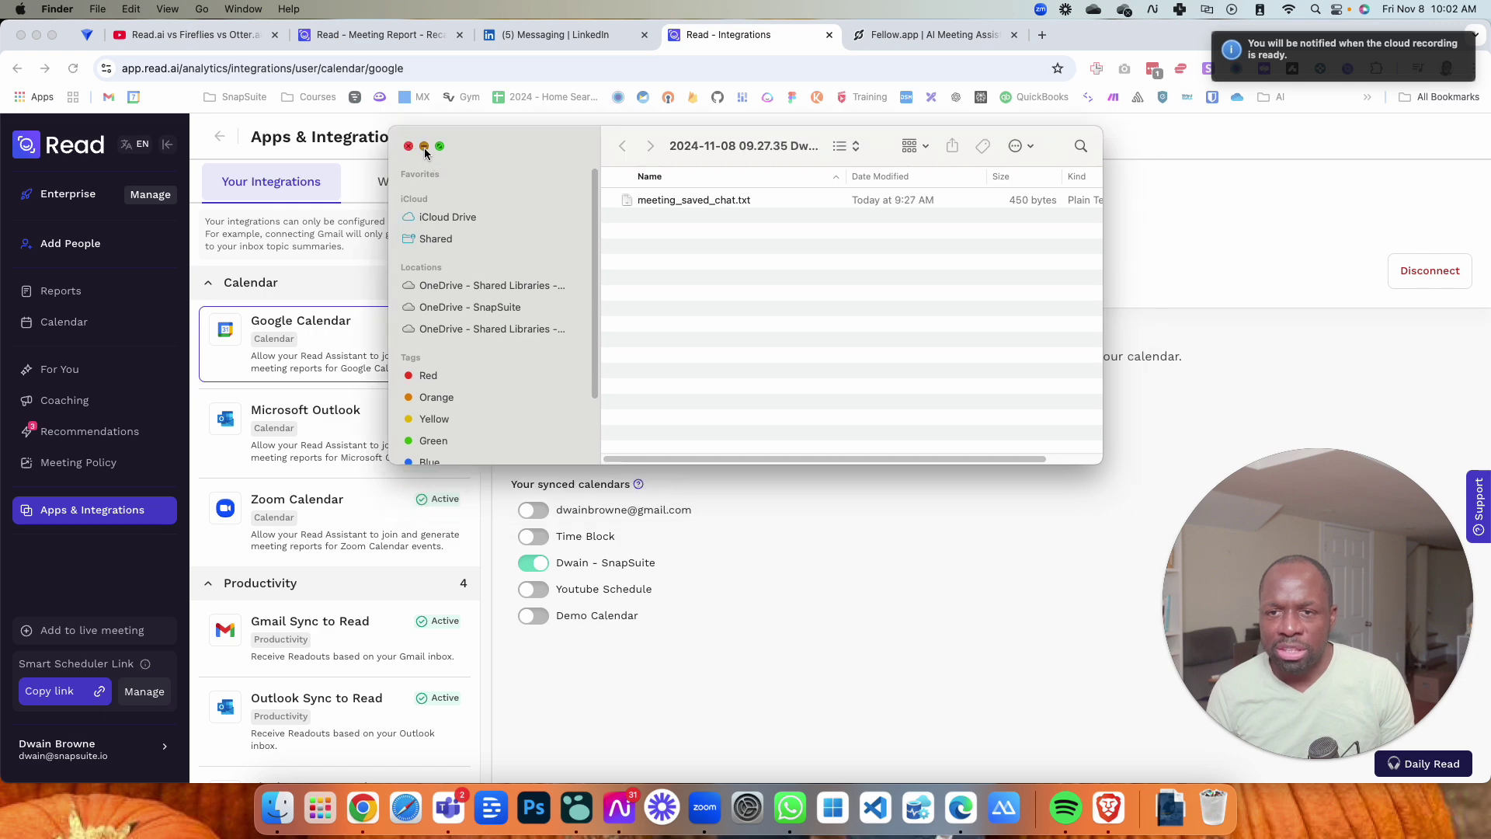
{"action": "left_click", "coordinate": [424, 147]}
Scroll through Your Integrations to review Confluence, Jira, Slack, Teams and HubSpot.
{"action": "scroll", "coordinate": [329, 399], "scroll_direction": "down", "scroll_amount": 4}
{"action": "scroll", "coordinate": [311, 475], "scroll_direction": "down", "scroll_amount": 7}
{"action": "scroll", "coordinate": [305, 505], "scroll_direction": "down", "scroll_amount": 9}
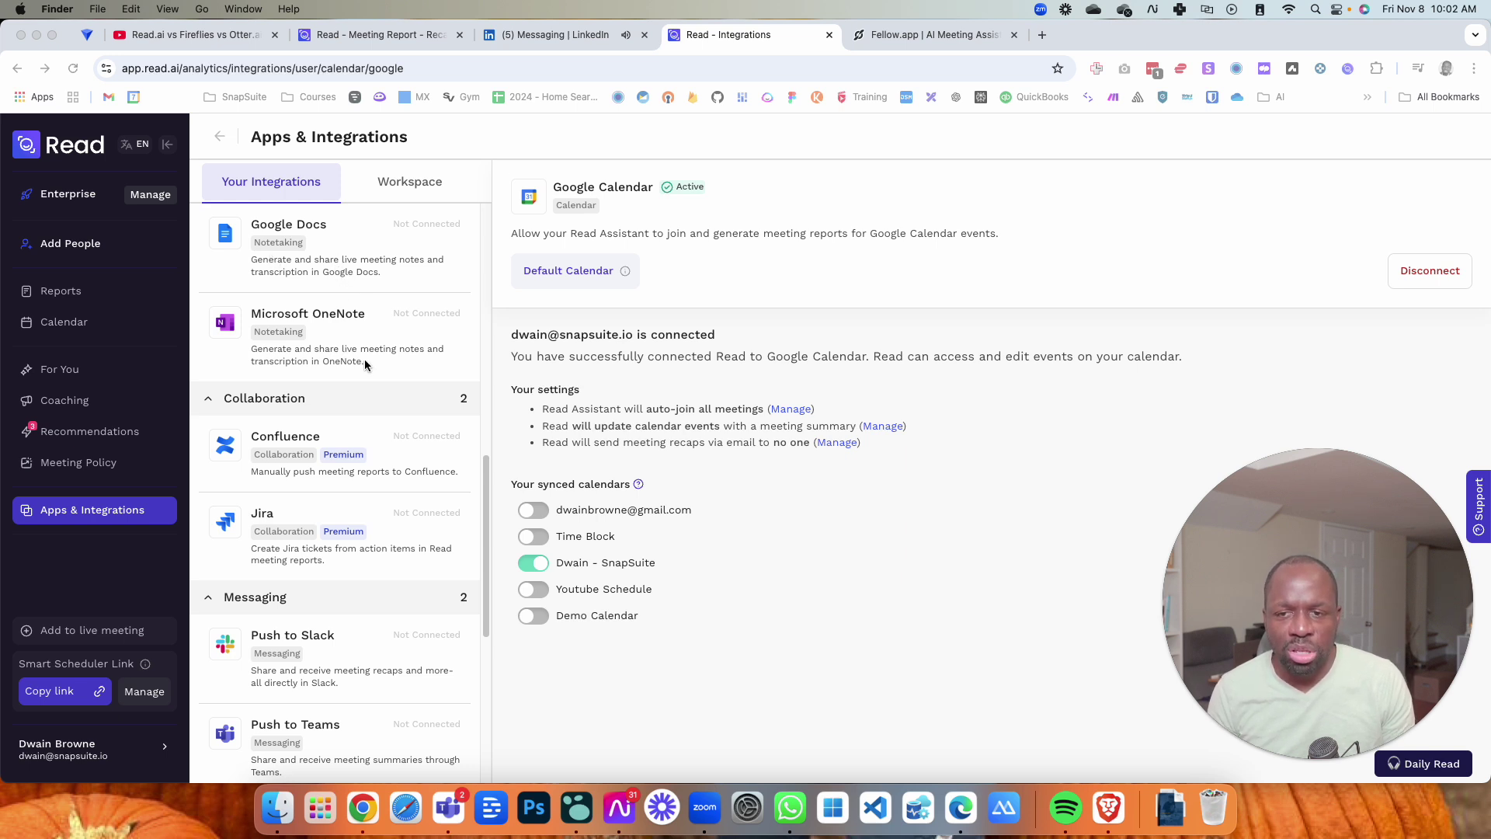
{"action": "scroll", "coordinate": [375, 445], "scroll_direction": "down", "scroll_amount": 5}
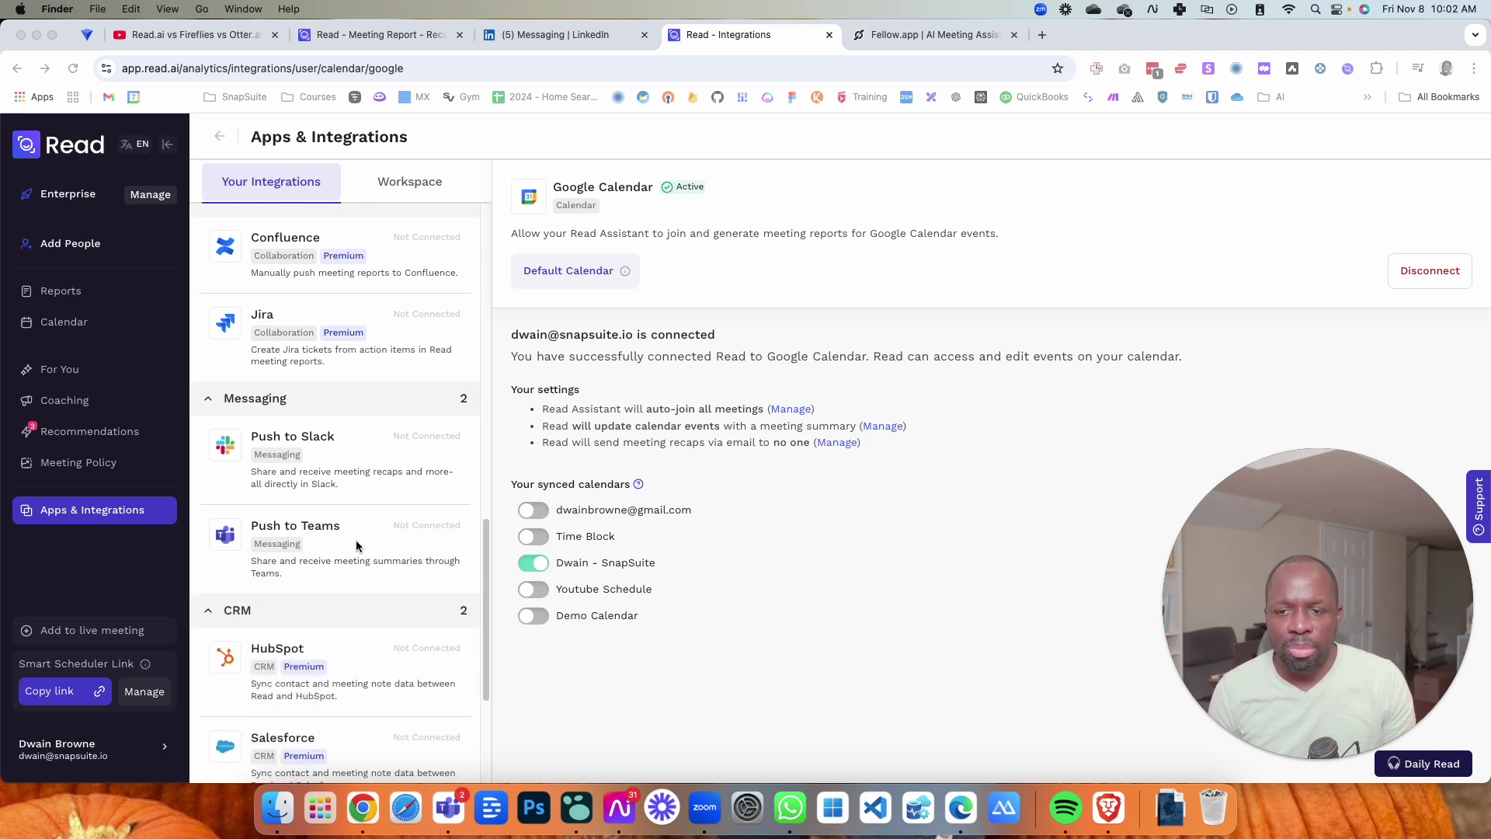